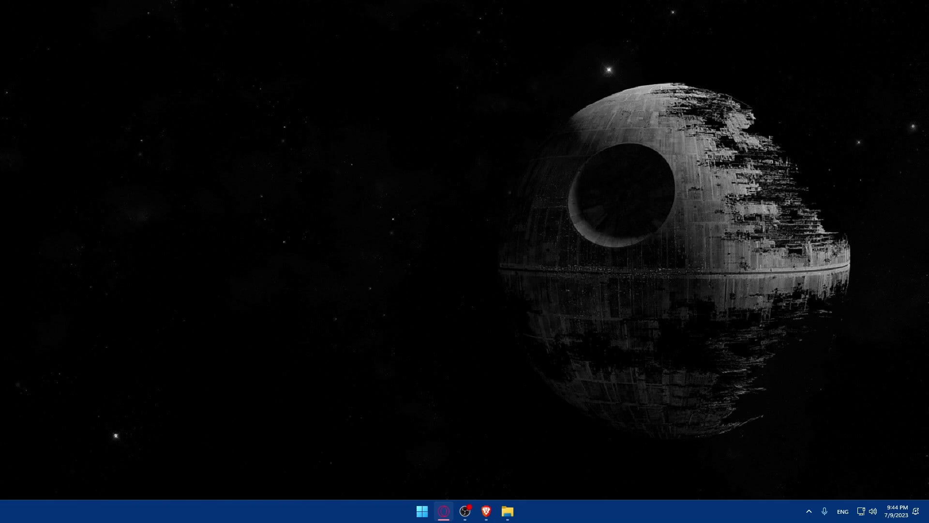
# Step: Switch to the Brave browser and open the wix.com website
pyautogui.click(486, 511)
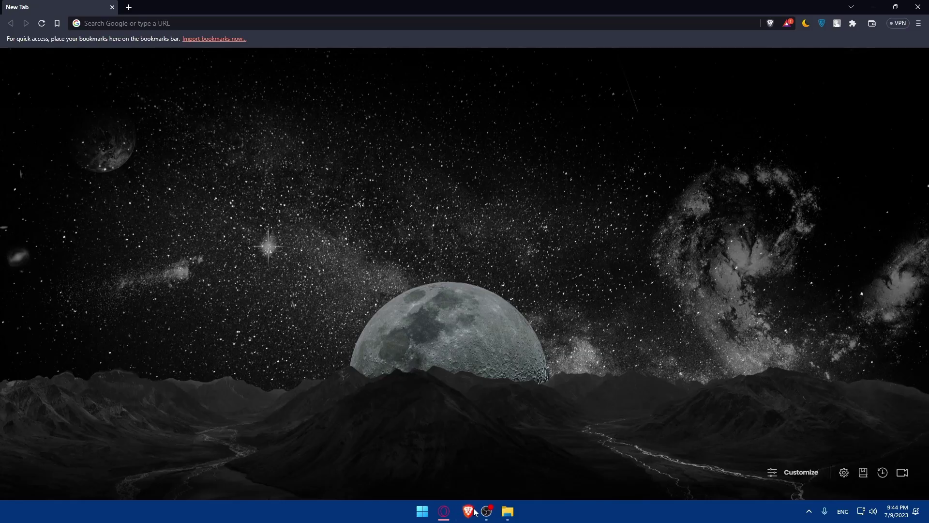
pyautogui.moveTo(485, 511); pyautogui.dragTo(467, 513)
pyautogui.click(107, 23)
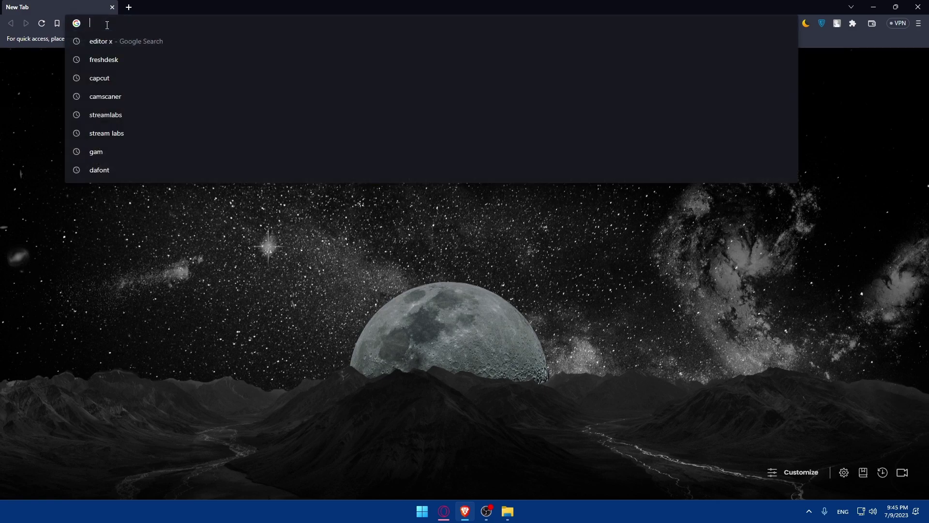
pyautogui.write('wix.co')
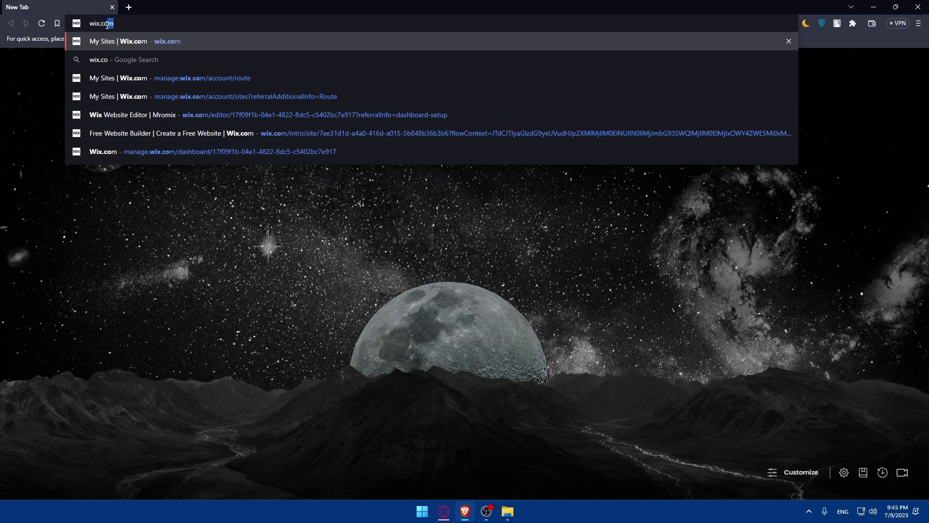
pyautogui.press('Return')
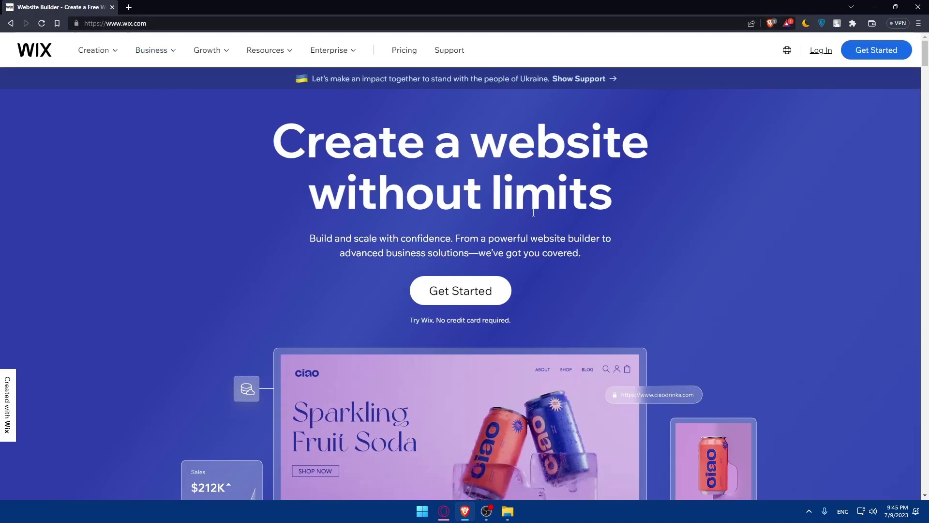
# Step: Look over the Wix home page and log in to Wix with the Google account
pyautogui.scroll(-20, 355, 205)
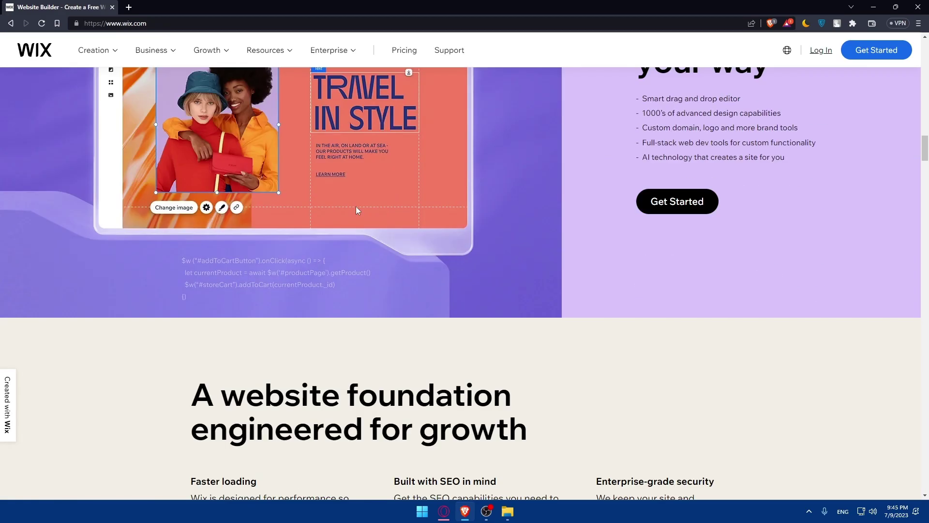
pyautogui.scroll(-10, 355, 207)
pyautogui.scroll(3, 345, 237)
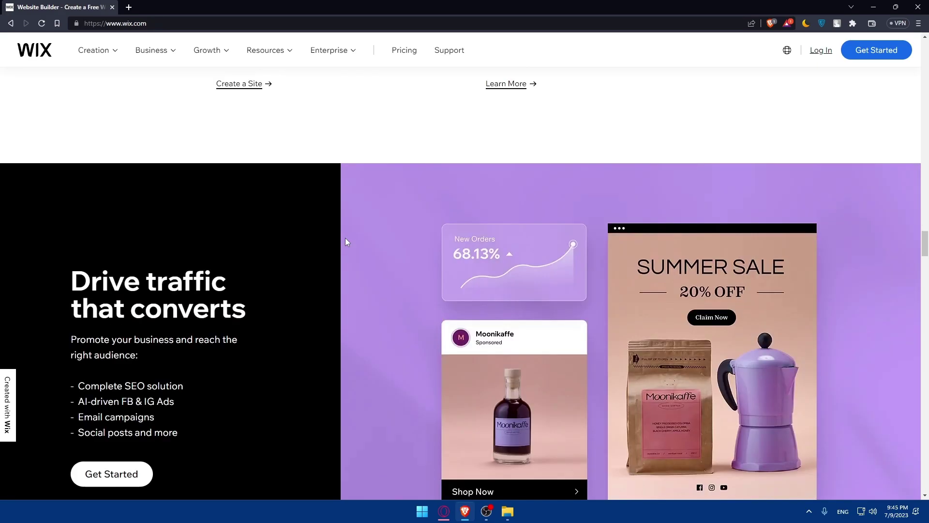
pyautogui.scroll(-20, 345, 237)
pyautogui.press('Home')
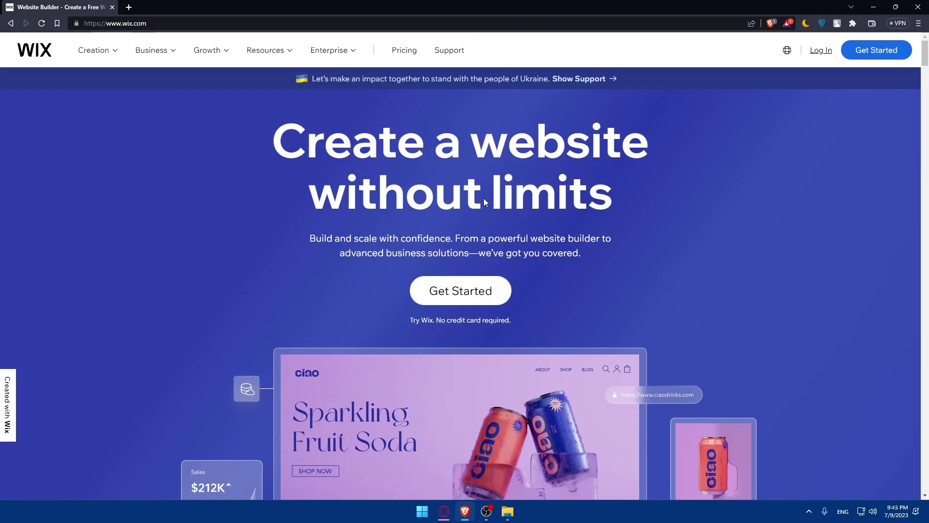
pyautogui.click(821, 50)
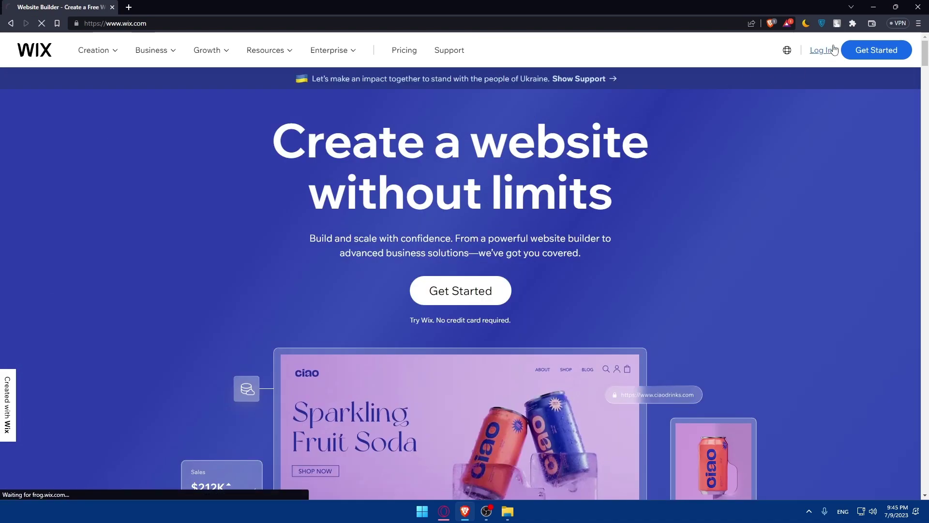
pyautogui.click(875, 51)
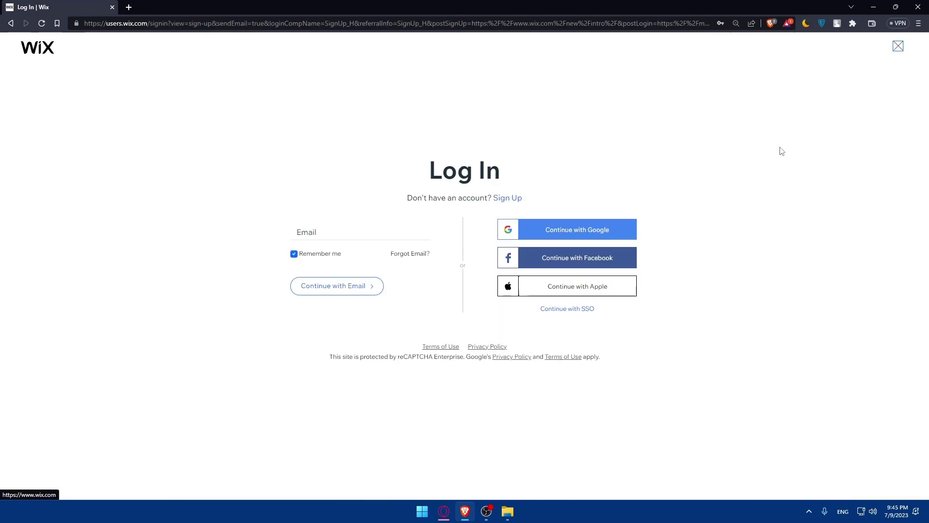
pyautogui.click(576, 232)
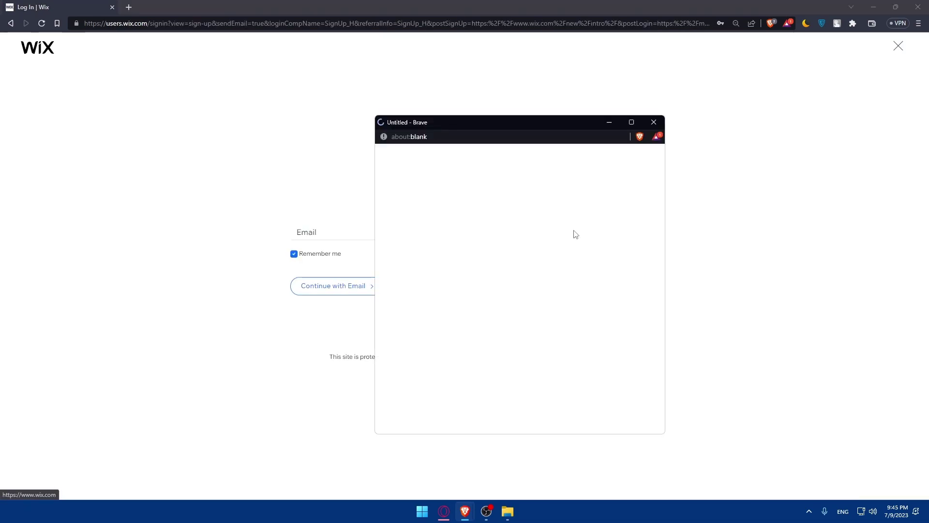
pyautogui.click(431, 296)
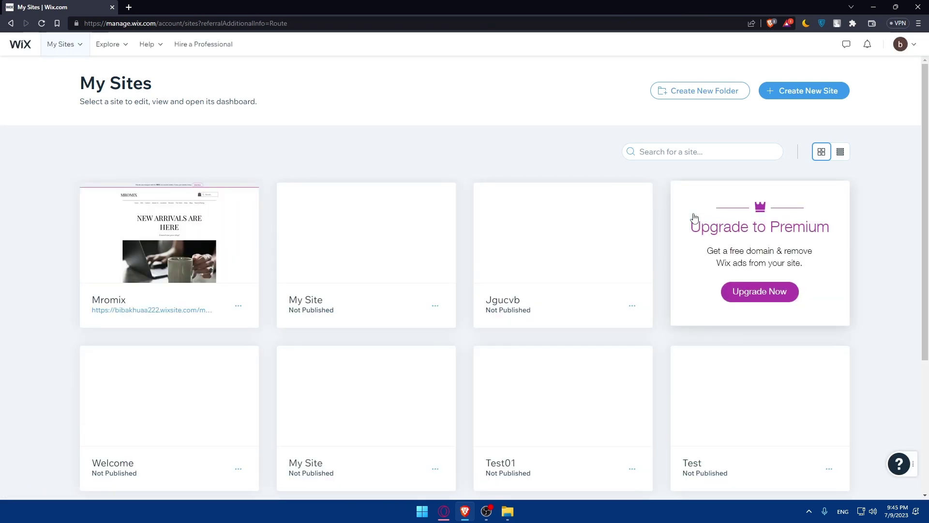
# Step: View the transfer ownership options for the Mromix site, and close them without transferring it
pyautogui.moveTo(378, 251)
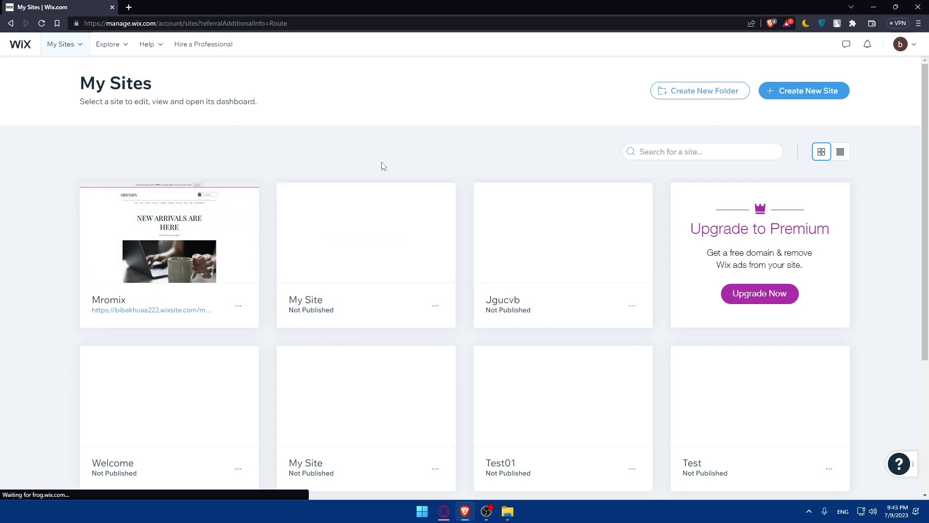
pyautogui.moveTo(295, 207)
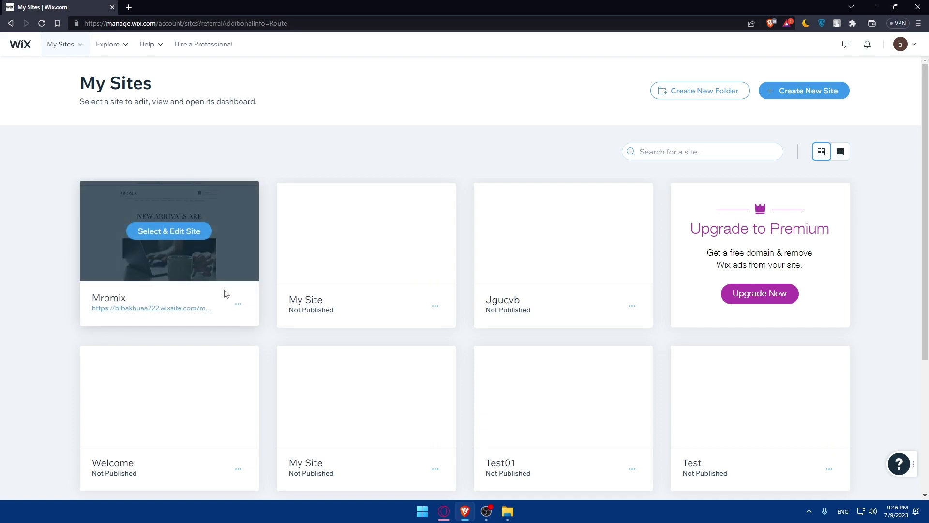
pyautogui.click(238, 305)
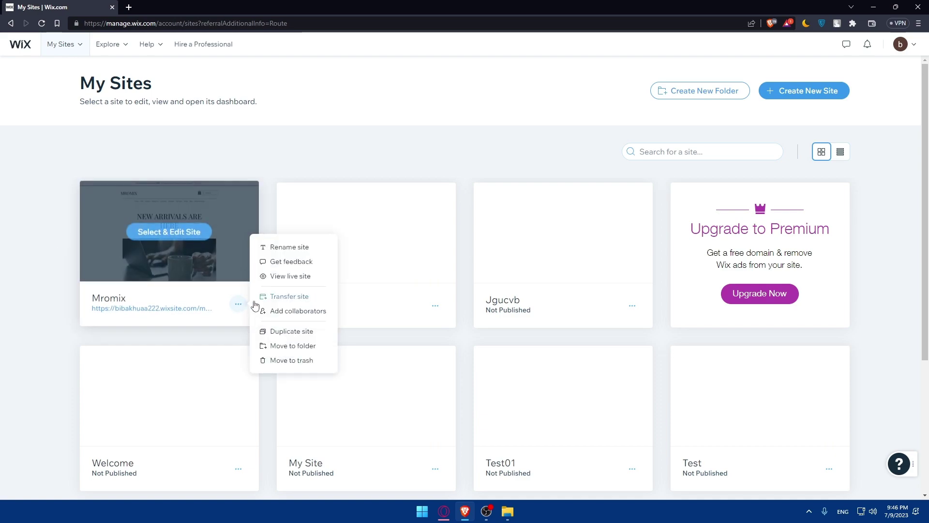
pyautogui.click(289, 296)
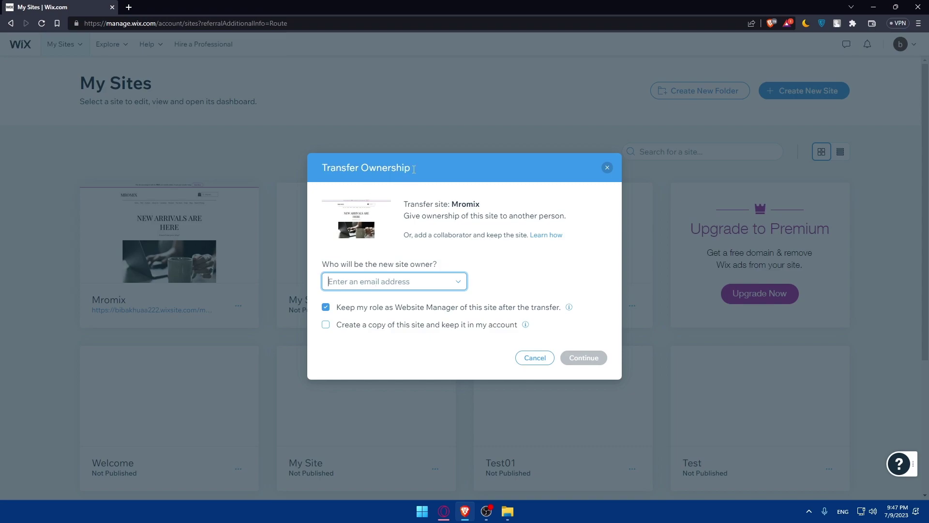
pyautogui.click(606, 167)
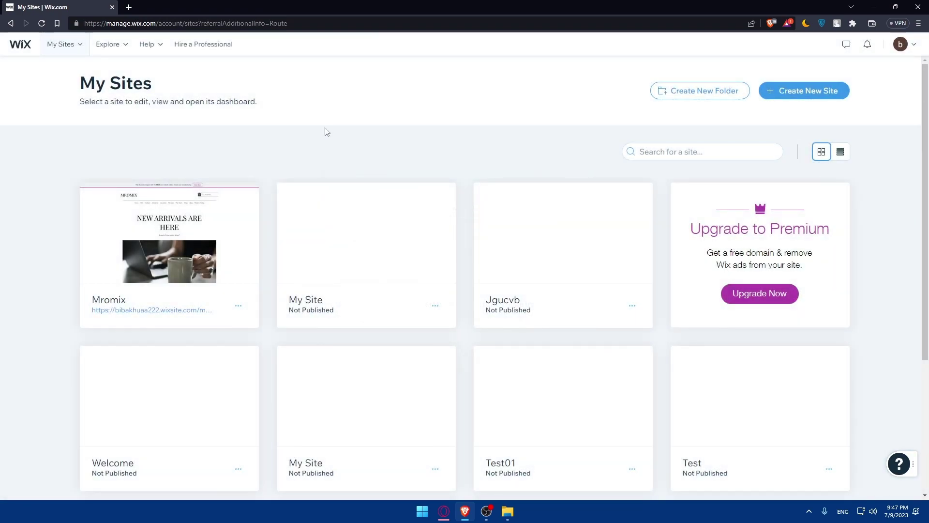
# Step: Open editorx.com in a new browser tab
pyautogui.click(127, 7)
pyautogui.write('edit')
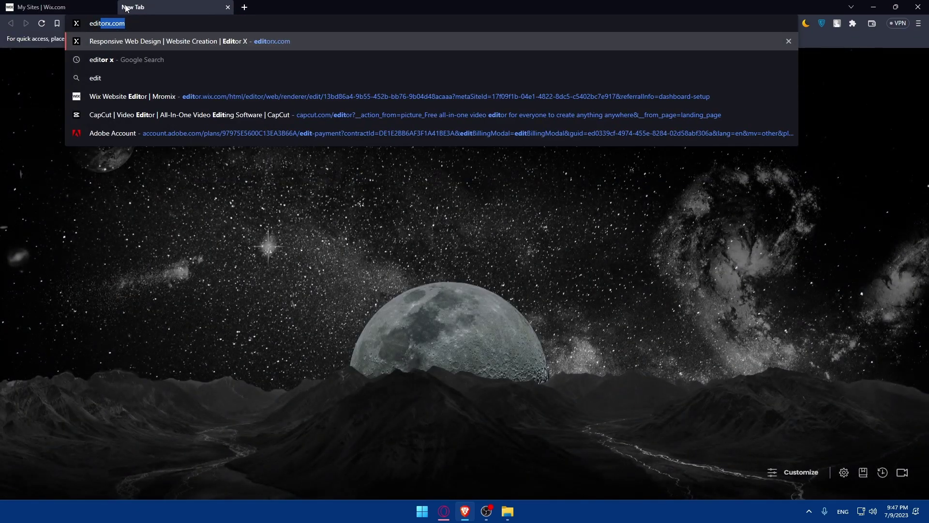
pyautogui.write('orx.com')
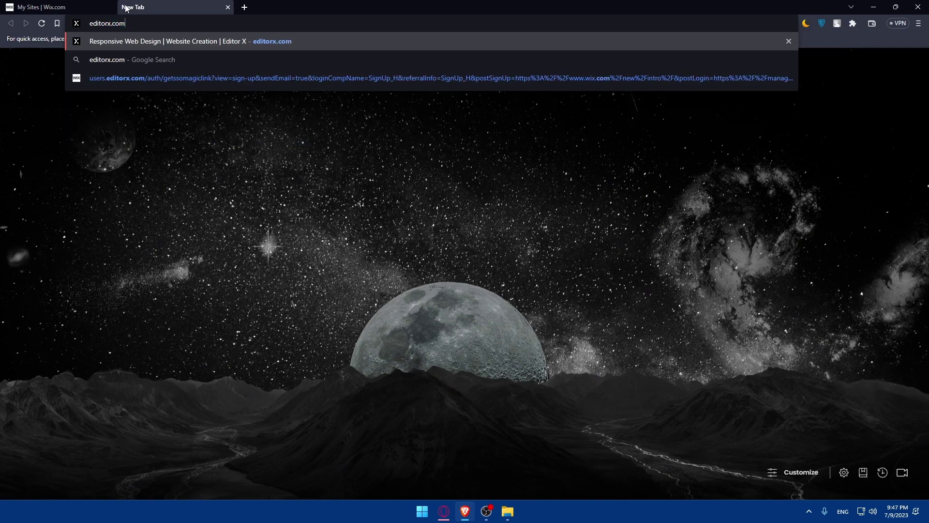
pyautogui.press('Return')
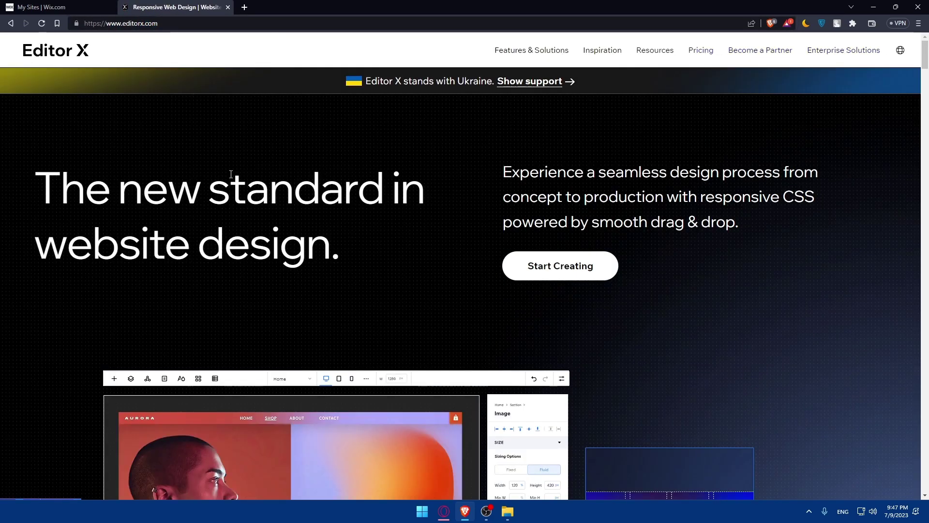
# Step: Look through the sections of the Editor X home page, from the design features to the business and marketing solutions
pyautogui.scroll(-4, 271, 179)
pyautogui.scroll(5, 242, 141)
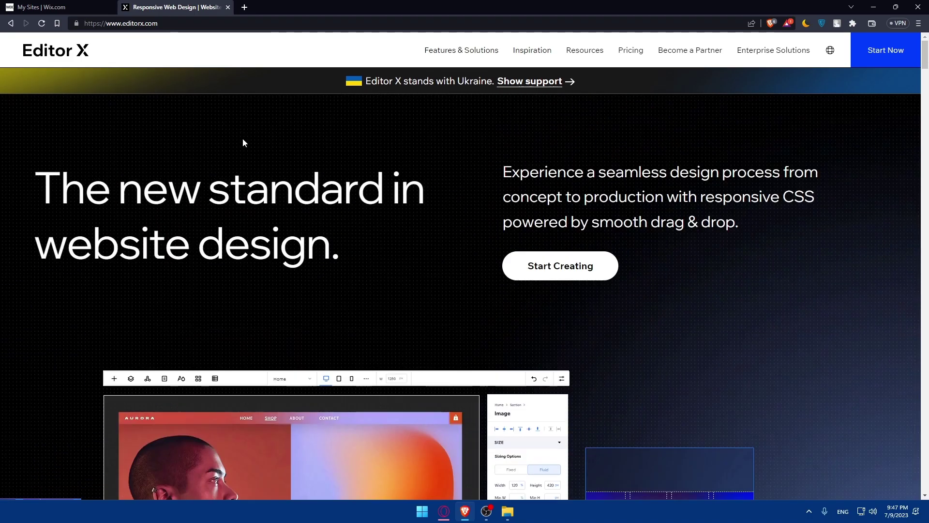
pyautogui.scroll(-10, 372, 171)
pyautogui.scroll(-6, 375, 193)
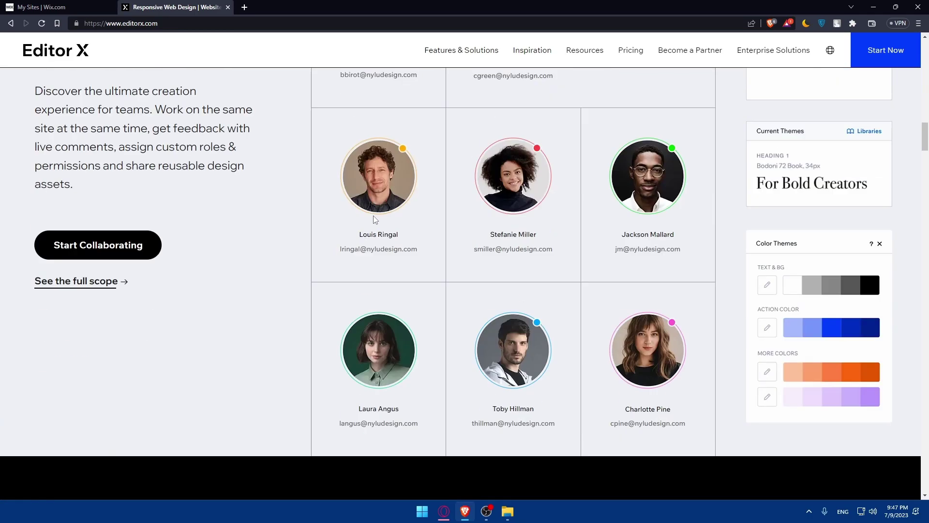
pyautogui.scroll(-4, 371, 216)
pyautogui.scroll(-8, 370, 215)
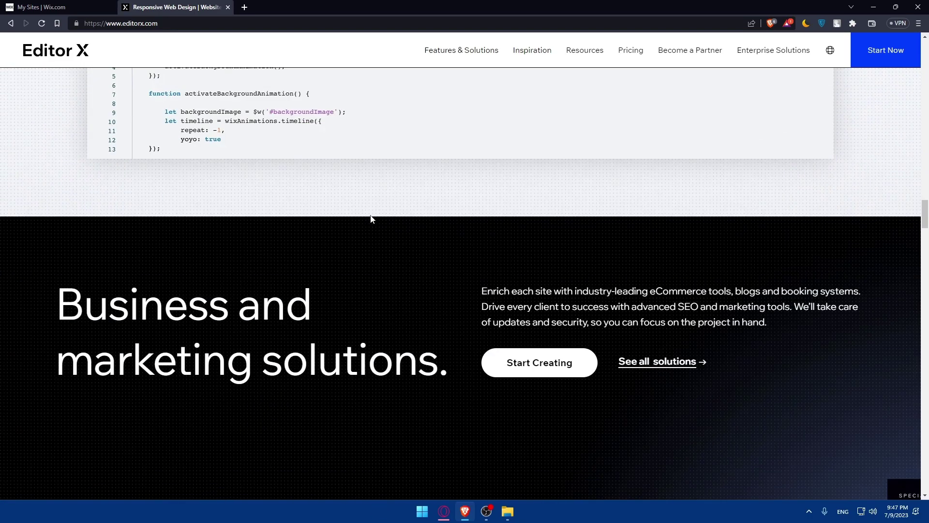
pyautogui.scroll(7, 372, 218)
pyautogui.scroll(20, 371, 215)
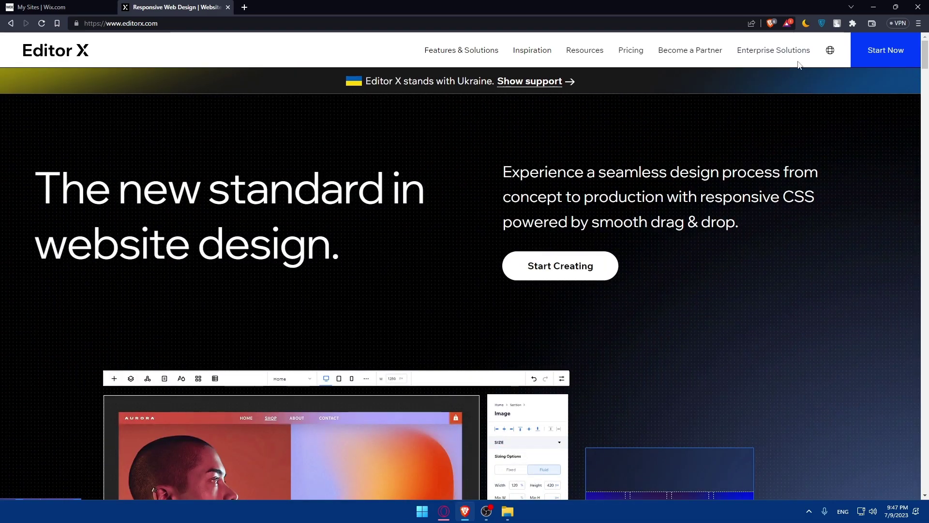
# Step: Sign up for Editor X with the Google account, allowing third-party cookies for Google Sign-In forever
pyautogui.click(873, 52)
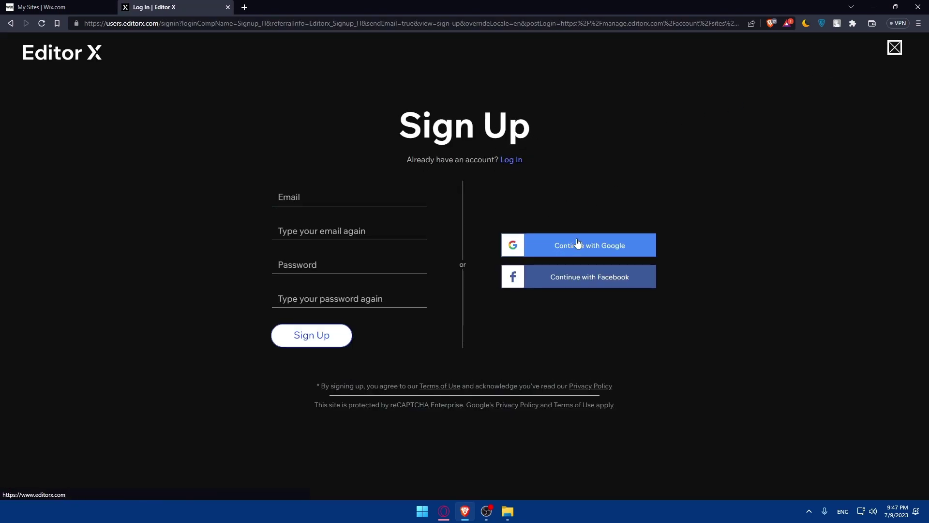
pyautogui.click(579, 253)
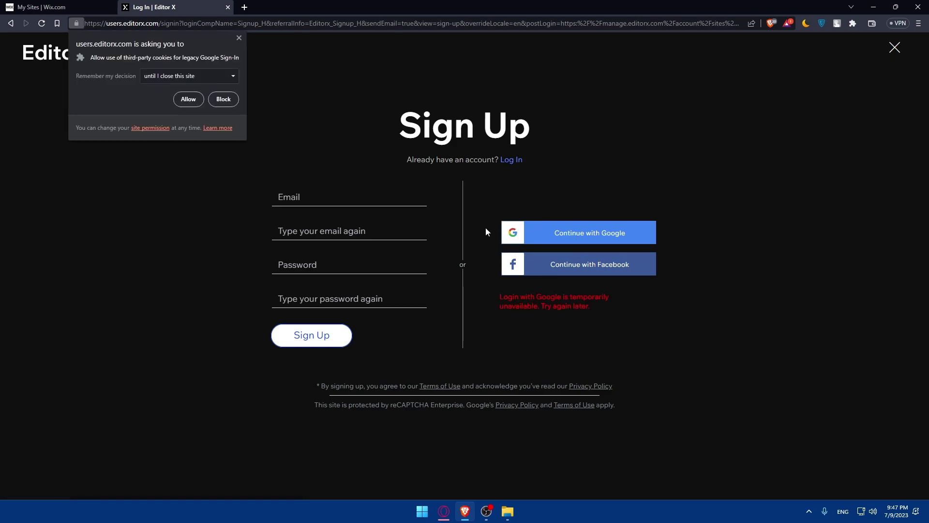
pyautogui.click(178, 77)
pyautogui.click(174, 124)
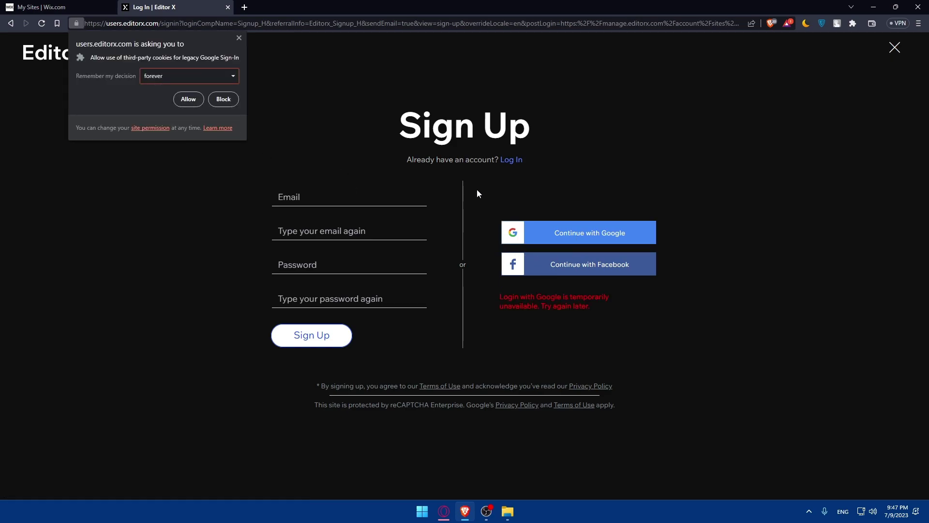
pyautogui.click(184, 100)
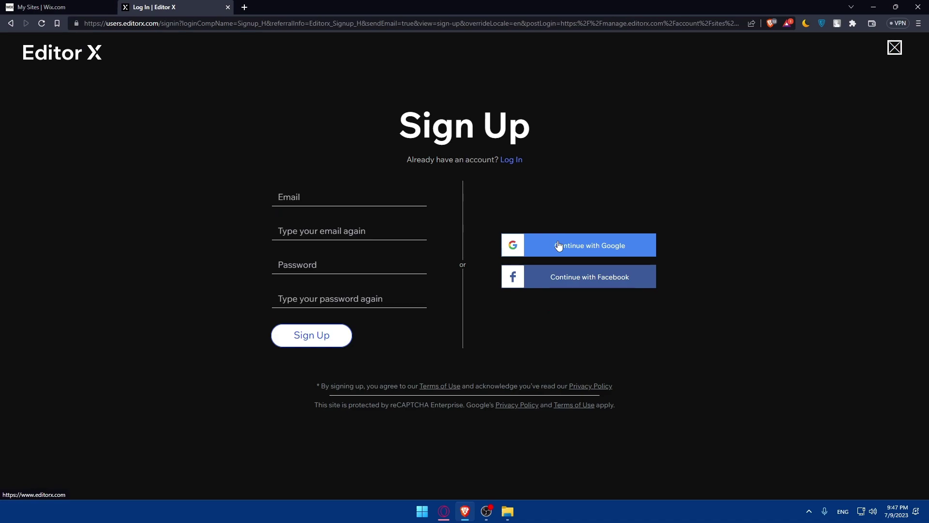
pyautogui.click(557, 245)
pyautogui.click(394, 261)
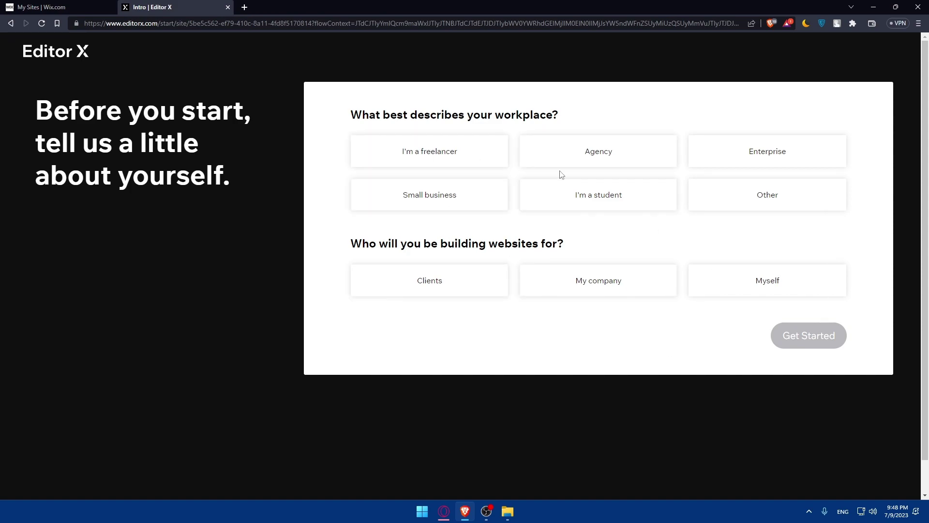
# Step: Answer the introductory questions with workplace Other and websites built for Myself, and get started
pyautogui.click(717, 201)
pyautogui.click(705, 277)
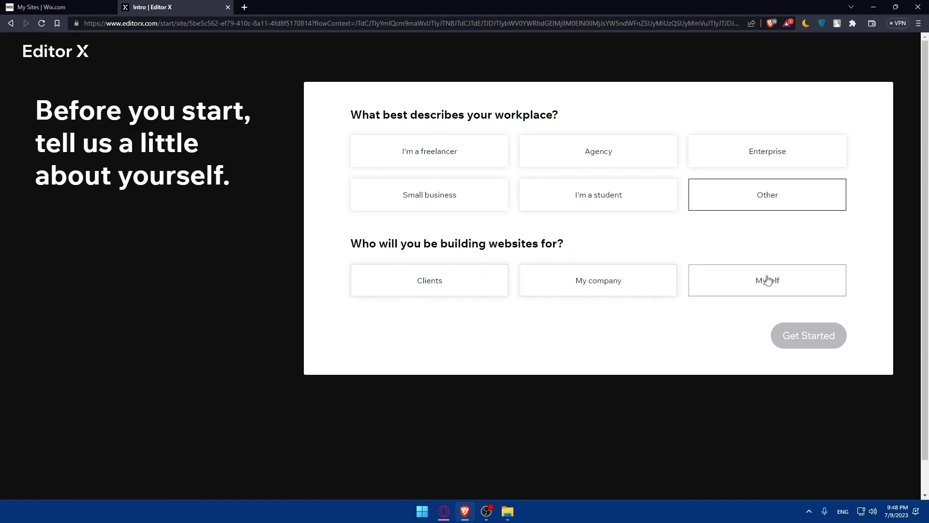
pyautogui.click(810, 306)
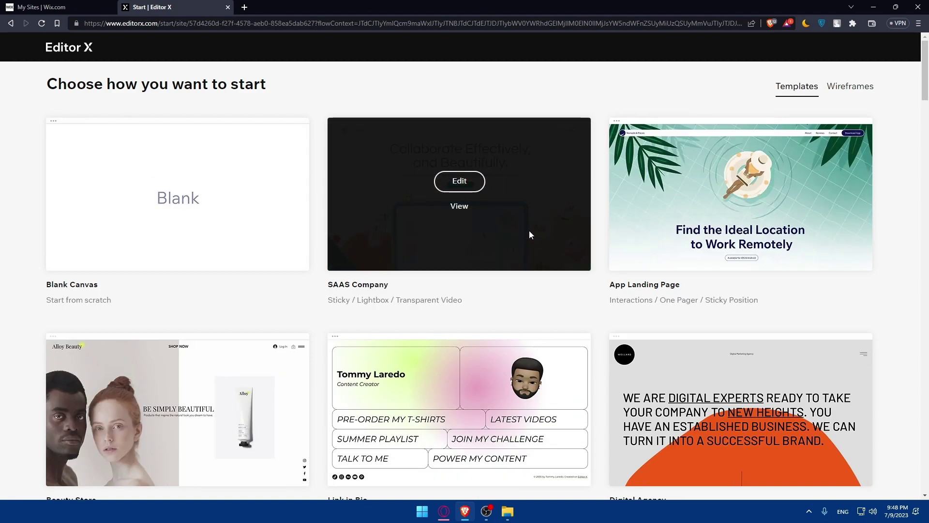
# Step: Browse the templates, start a new site from the Blank Canvas and postpone the welcome tour
pyautogui.scroll(-10, 466, 351)
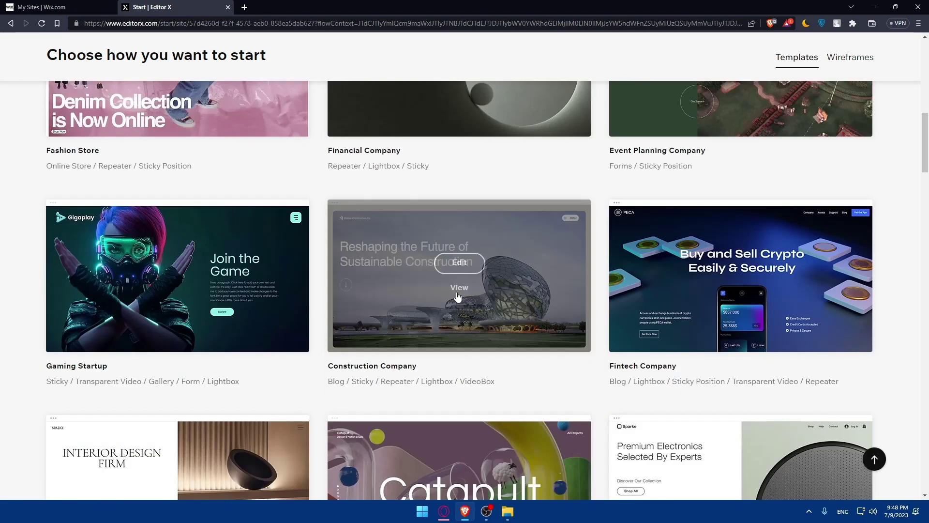
pyautogui.scroll(10, 460, 288)
pyautogui.scroll(-15, 460, 289)
pyautogui.scroll(-10, 469, 303)
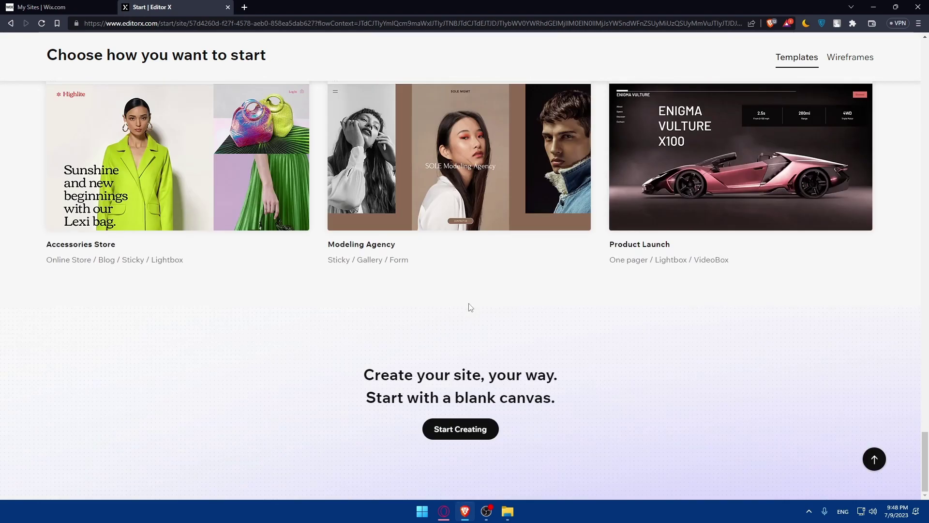
pyautogui.scroll(15, 468, 303)
pyautogui.scroll(3, 469, 305)
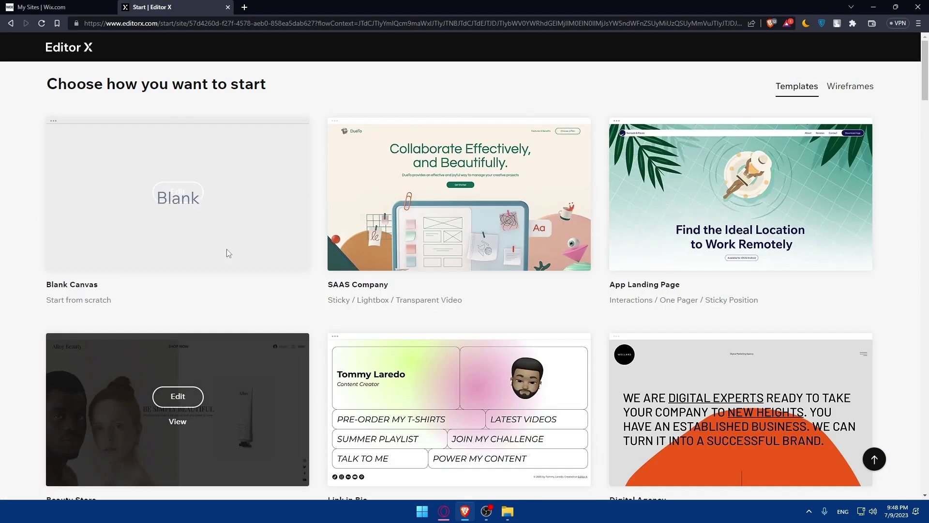
pyautogui.moveTo(176, 212)
pyautogui.click(178, 192)
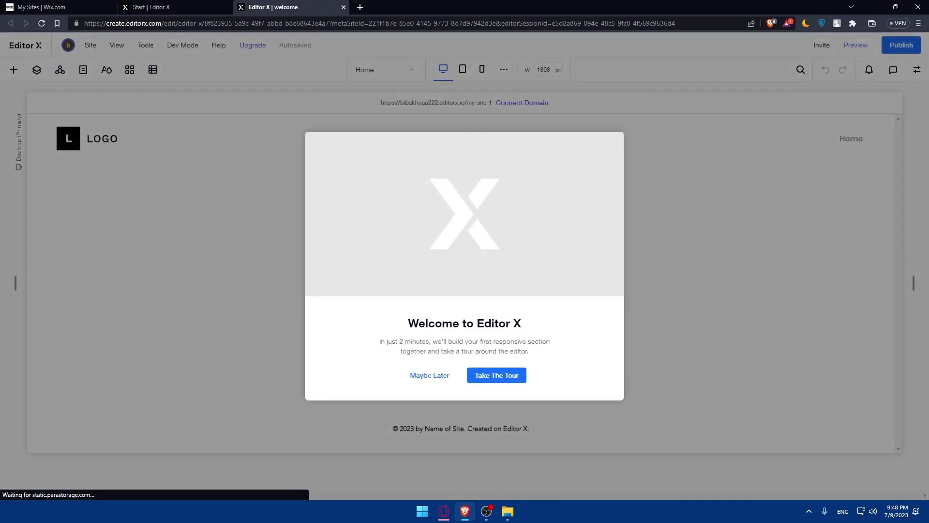
pyautogui.click(428, 375)
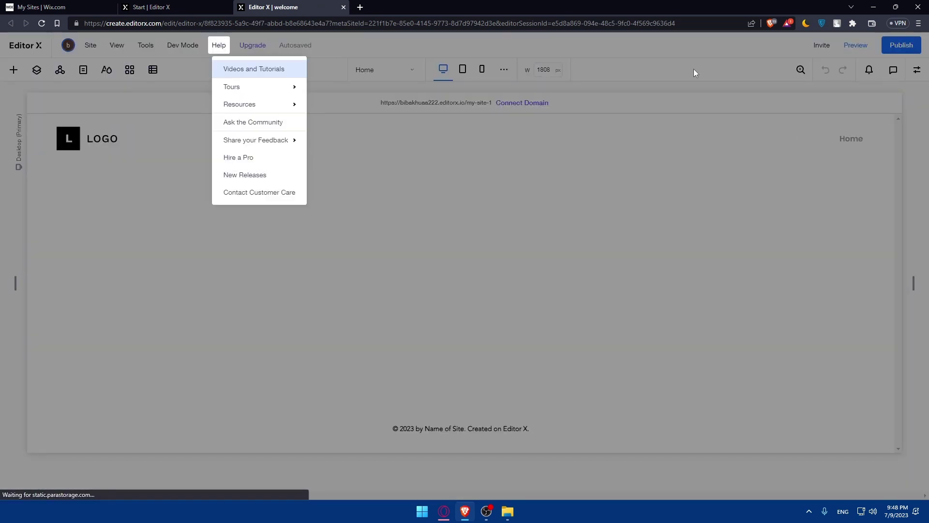
# Step: Load the Editor X My Sites page in place of the template chooser and close the blank site's editor tab
pyautogui.click(453, 114)
pyautogui.click(151, 7)
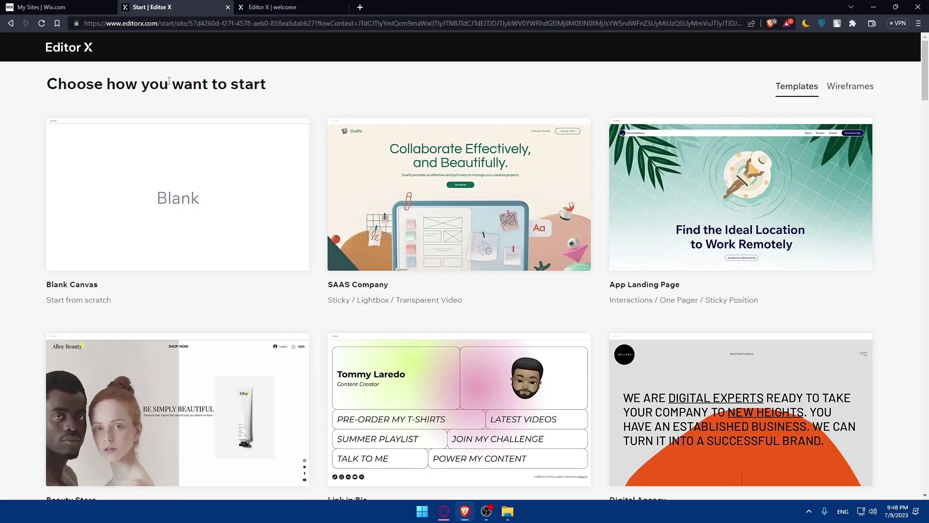
pyautogui.click(167, 23)
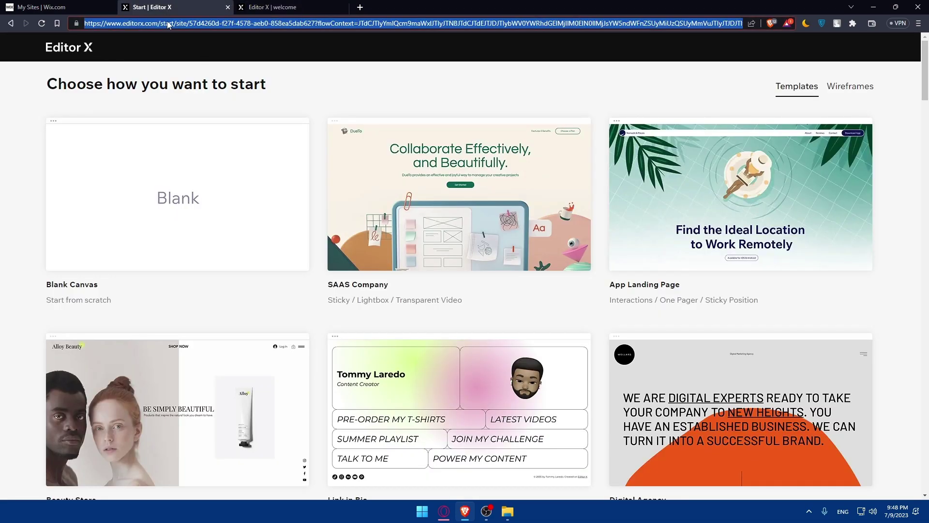
pyautogui.write('edit')
pyautogui.press('Return')
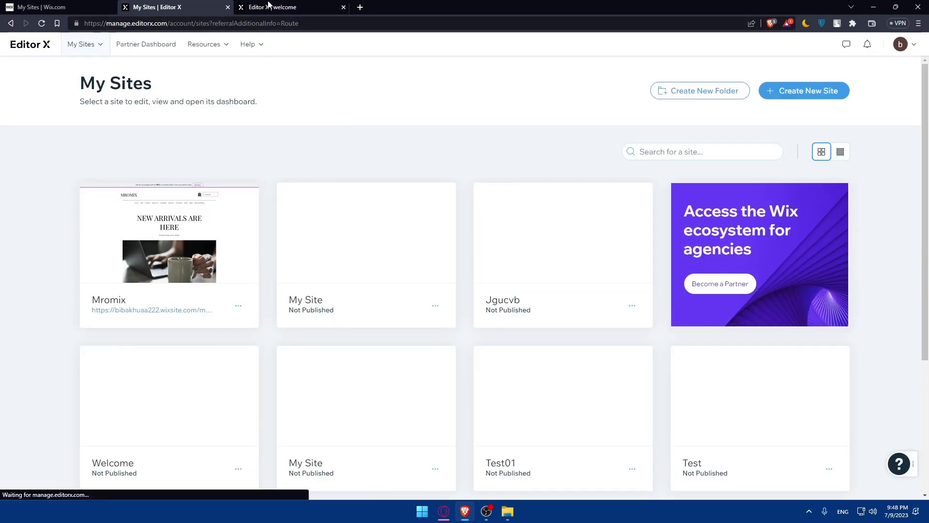
pyautogui.click(350, 6)
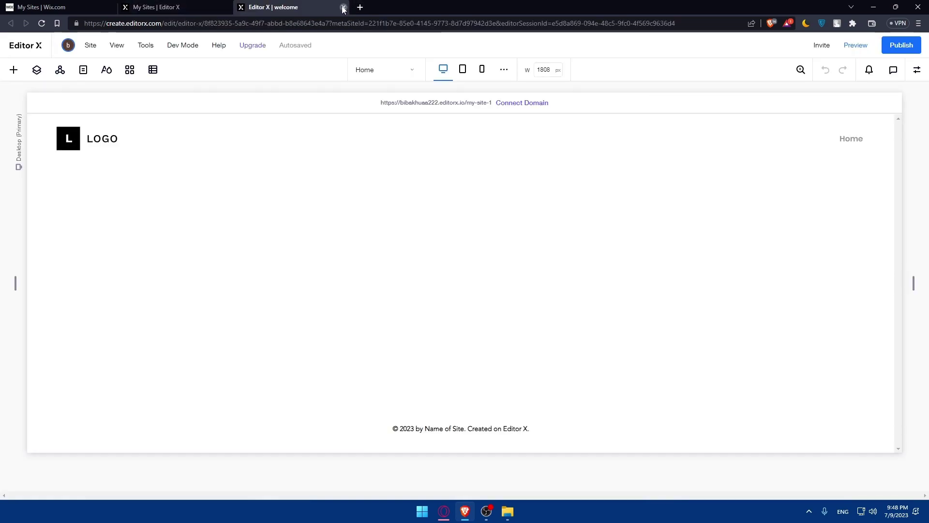
pyautogui.click(344, 7)
# Step: Compare the My Sites lists of Wix and Editor X, checking the sites shown in each account
pyautogui.click(53, 6)
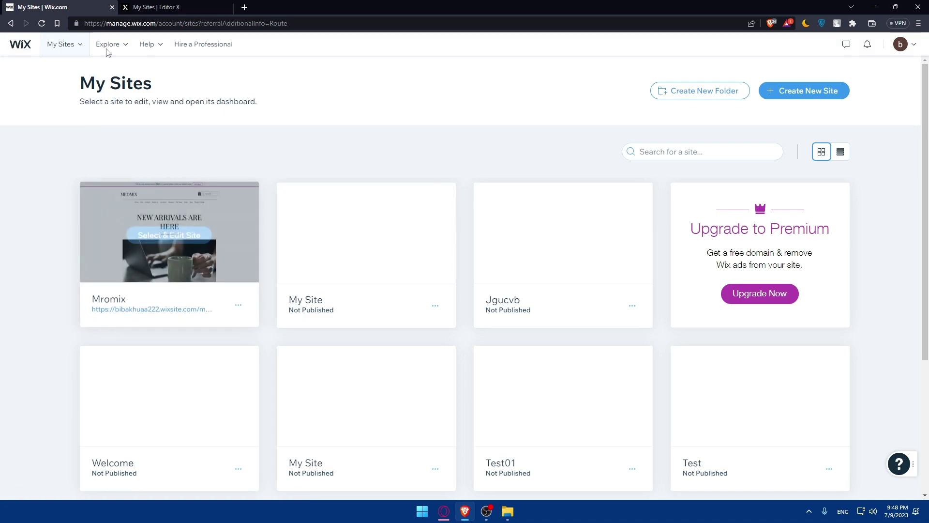
pyautogui.click(160, 6)
pyautogui.scroll(-4, 438, 287)
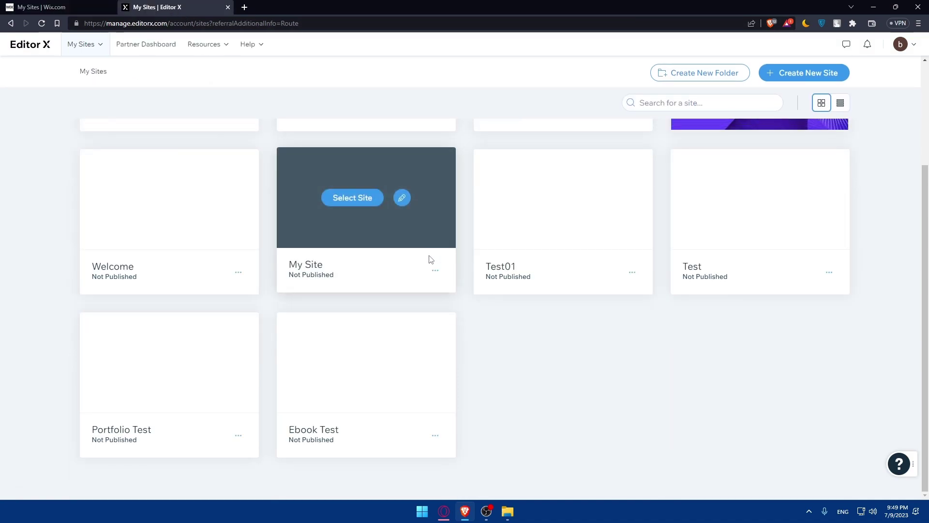
pyautogui.scroll(5, 431, 255)
pyautogui.click(75, 6)
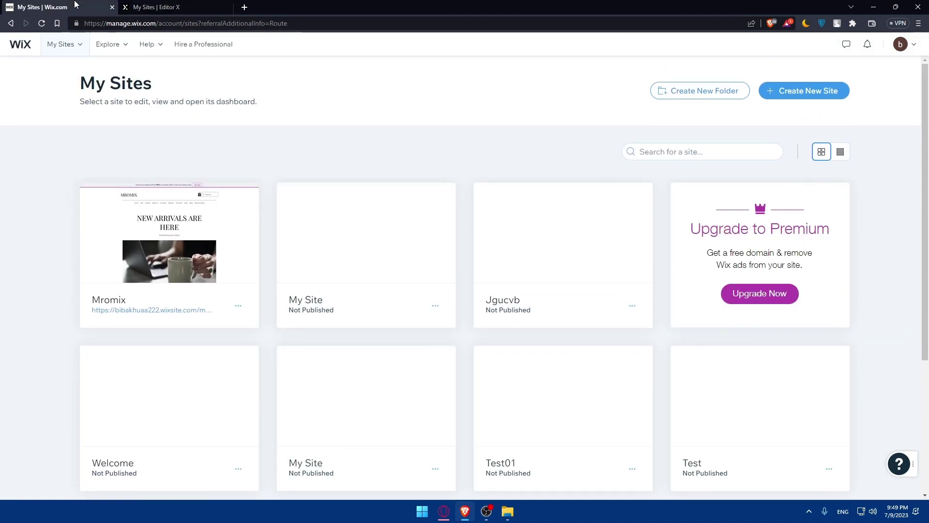
pyautogui.click(160, 7)
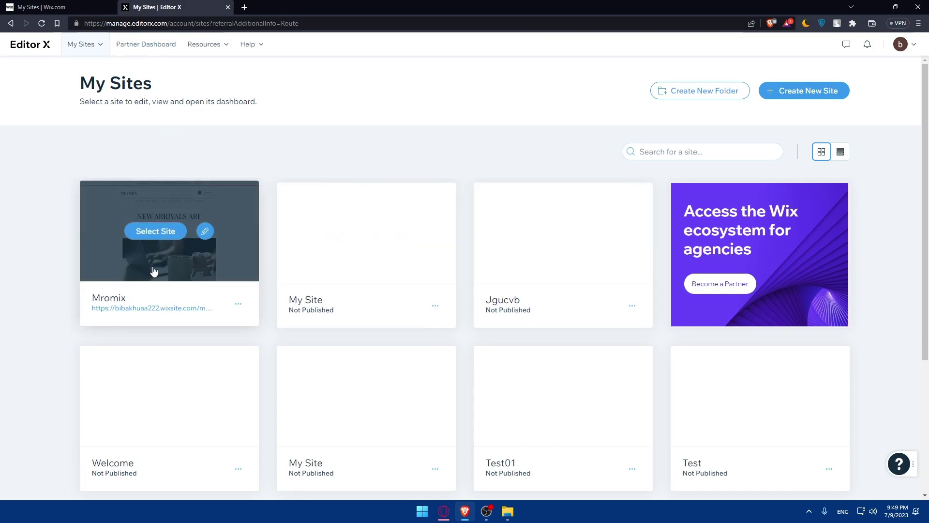
pyautogui.scroll(-4, 467, 330)
pyautogui.scroll(4, 342, 326)
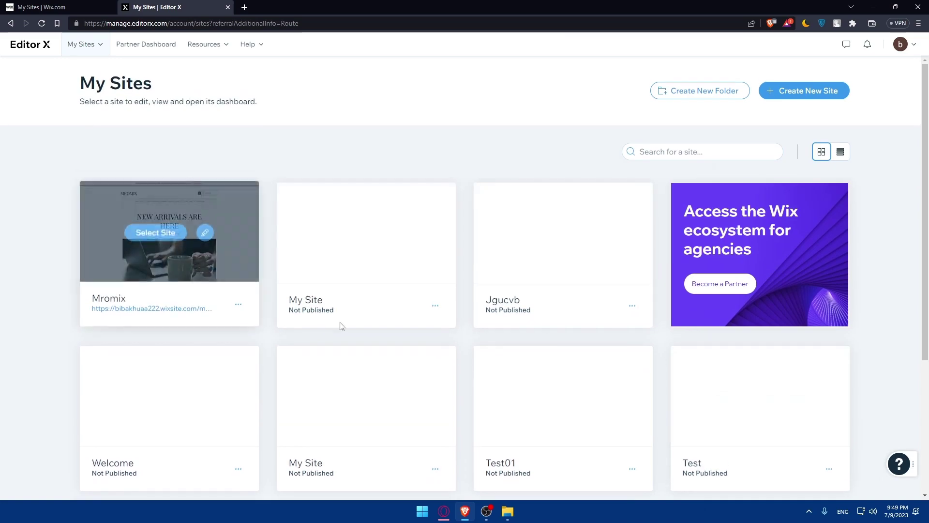
pyautogui.scroll(-4, 588, 313)
pyautogui.click(53, 6)
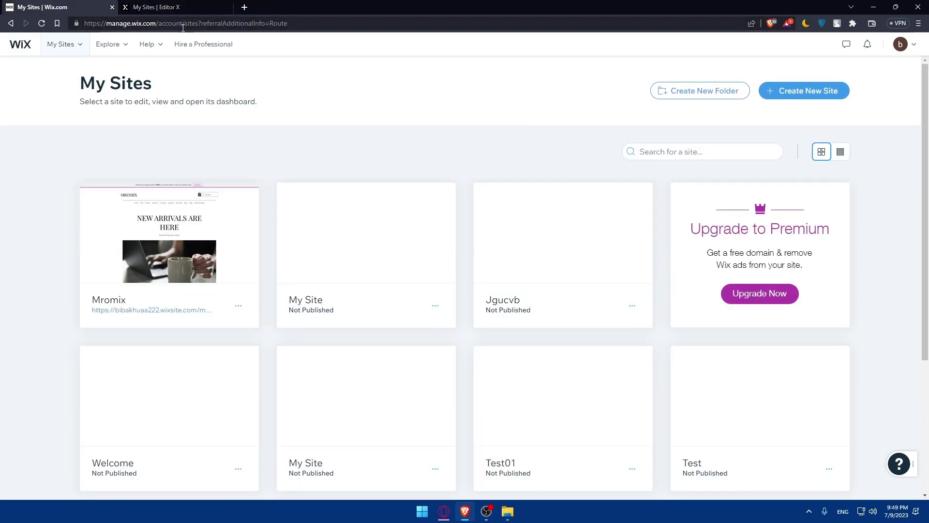
pyautogui.click(221, 7)
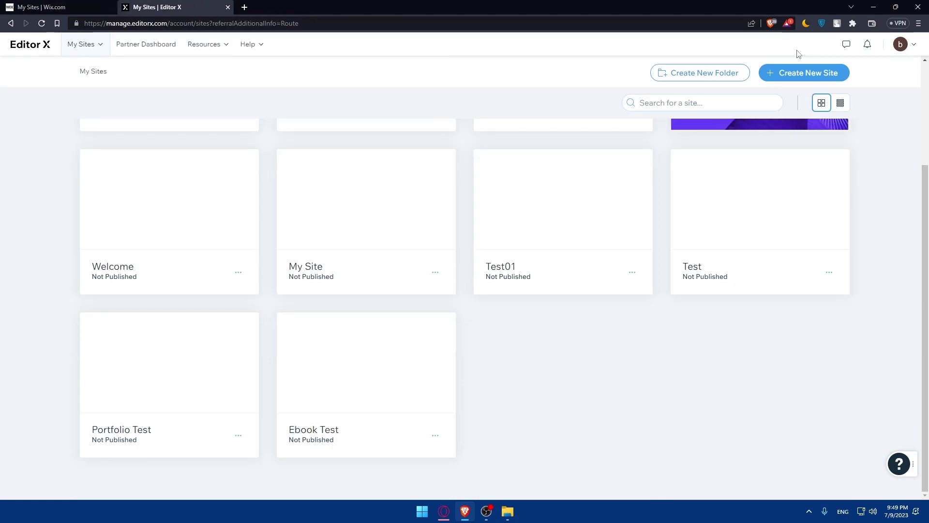
# Step: Compare the account menus of Editor X and Wix
pyautogui.click(910, 51)
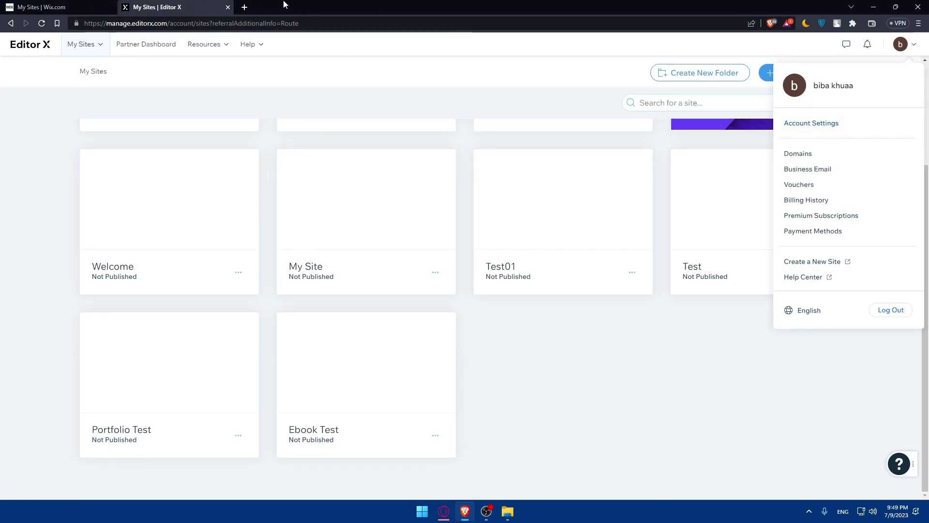
pyautogui.click(53, 6)
pyautogui.click(910, 49)
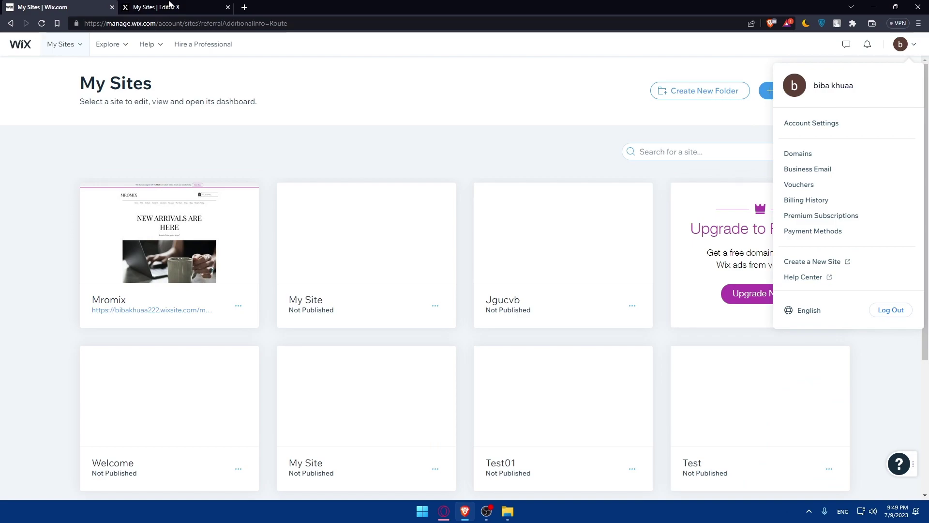
pyautogui.click(145, 8)
pyautogui.click(295, 114)
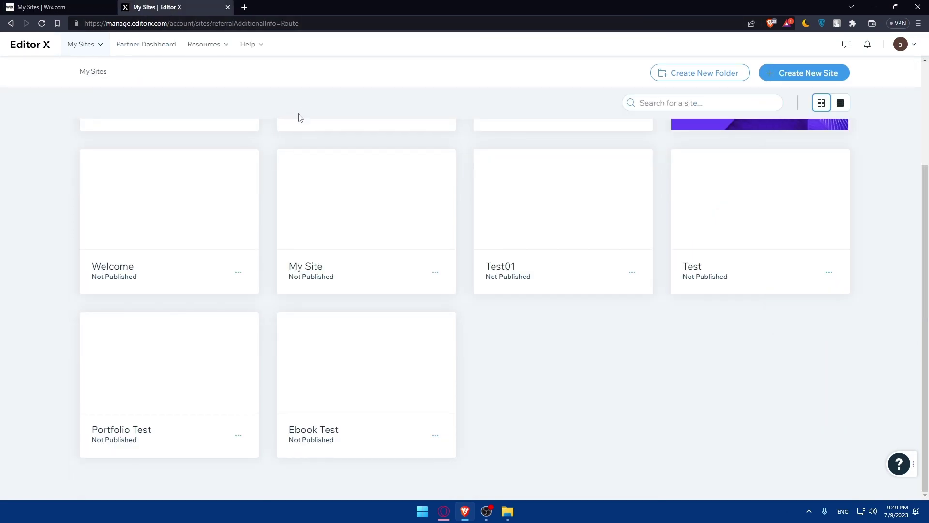
# Step: Look at the Transfer Ownership options for the Mromix site in Editor X and close them without transferring
pyautogui.scroll(4, 201, 250)
pyautogui.click(238, 304)
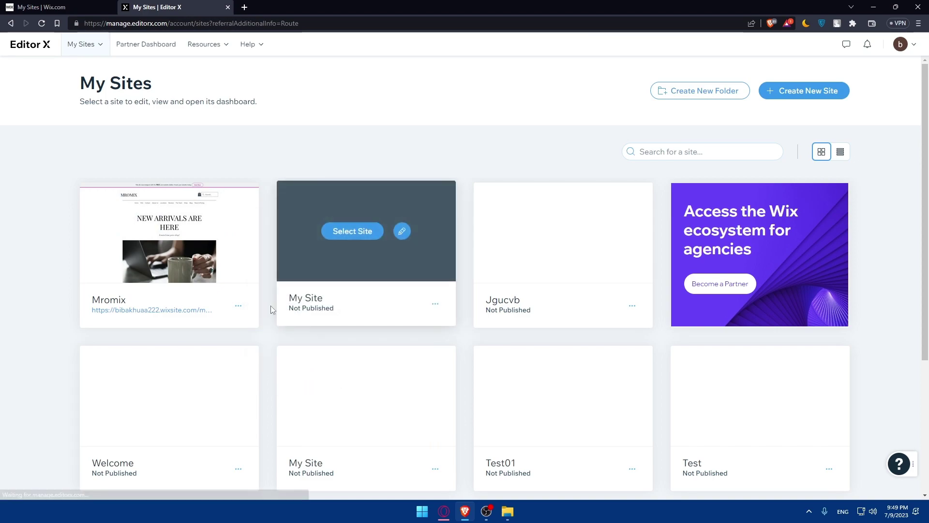
pyautogui.click(238, 305)
pyautogui.click(285, 307)
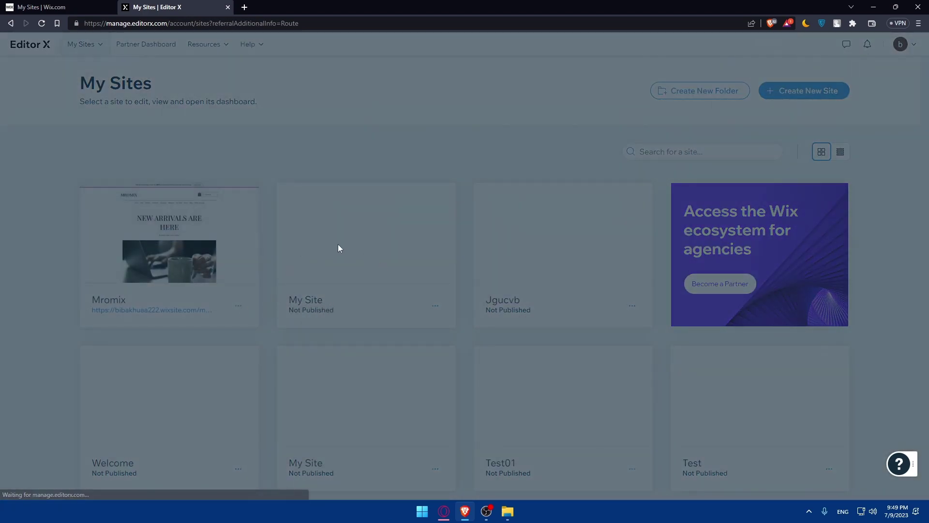
pyautogui.click(358, 281)
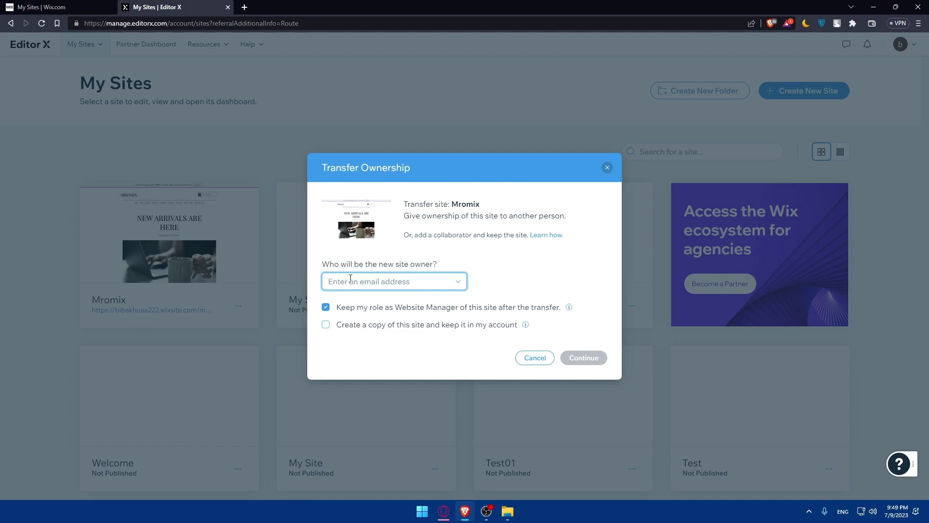
pyautogui.click(606, 168)
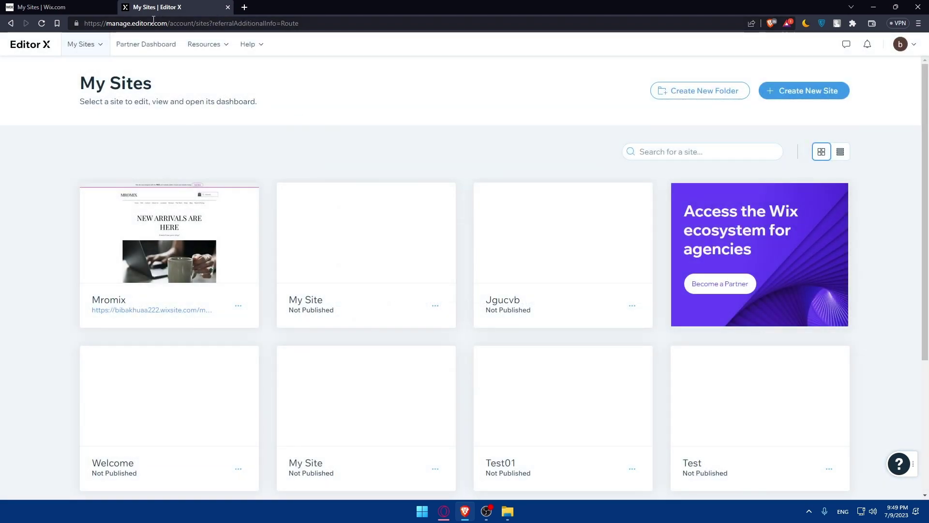
# Step: Compare the actions offered for the Mromix site in Editor X with those offered in Wix
pyautogui.click(238, 306)
pyautogui.click(56, 7)
pyautogui.click(239, 305)
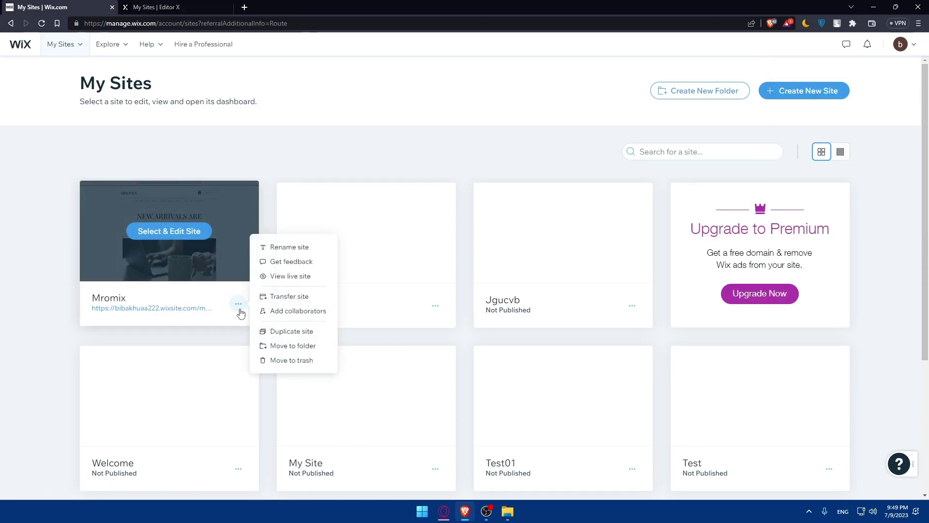
pyautogui.click(213, 7)
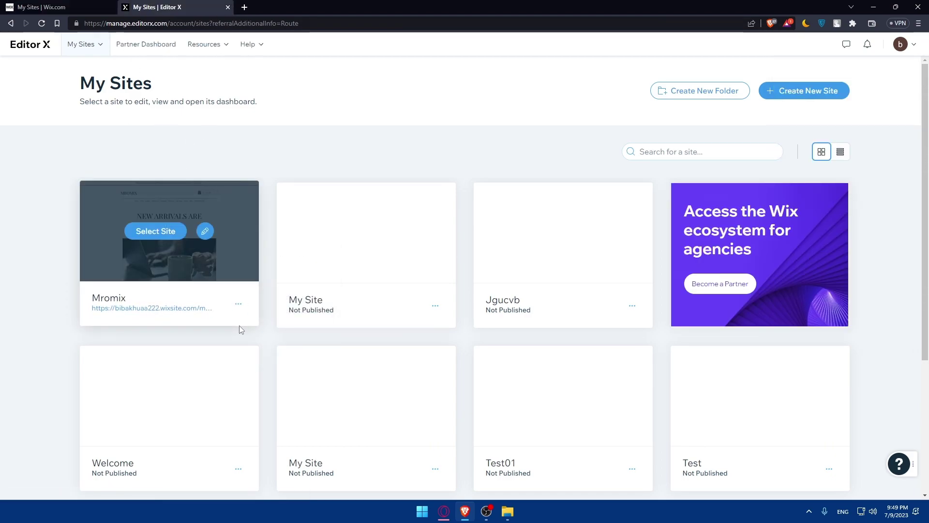
pyautogui.click(238, 305)
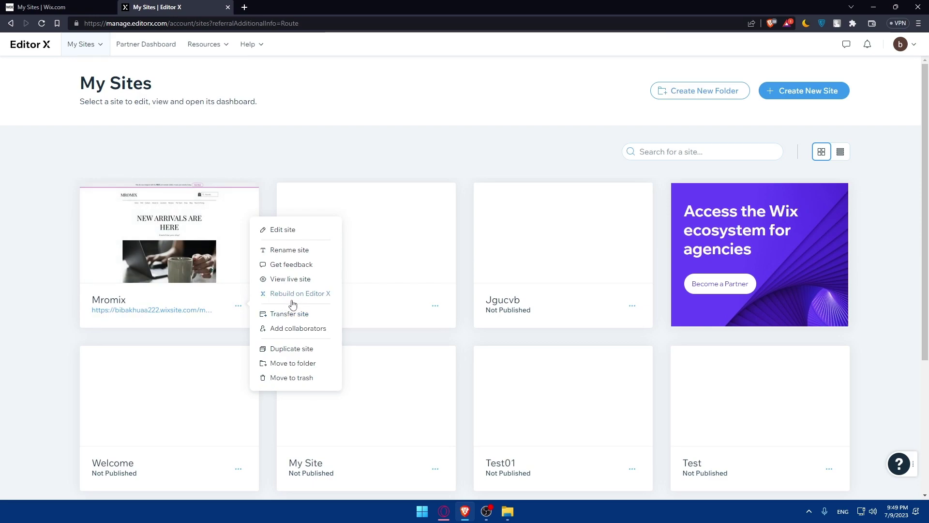
pyautogui.hotkey('ctrl', 'shift', 'Tab')
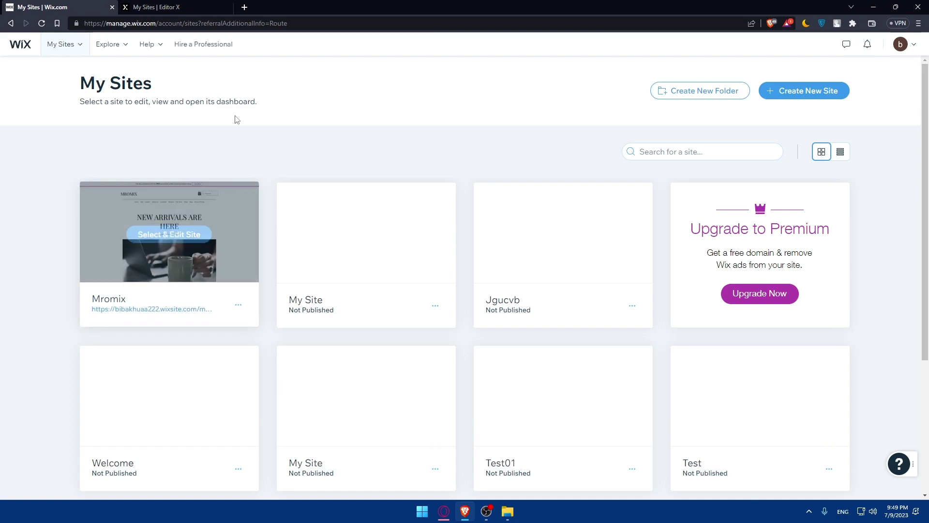
pyautogui.click(203, 4)
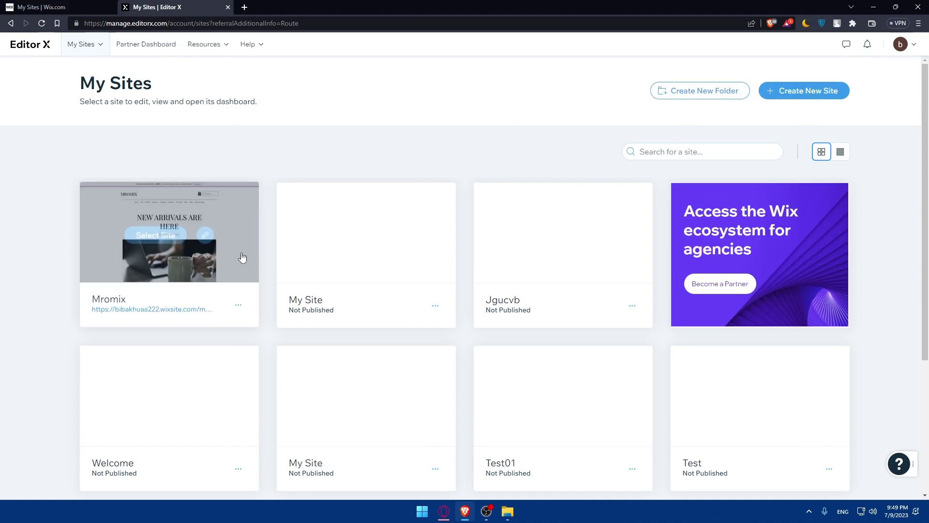
pyautogui.click(238, 305)
pyautogui.click(62, 6)
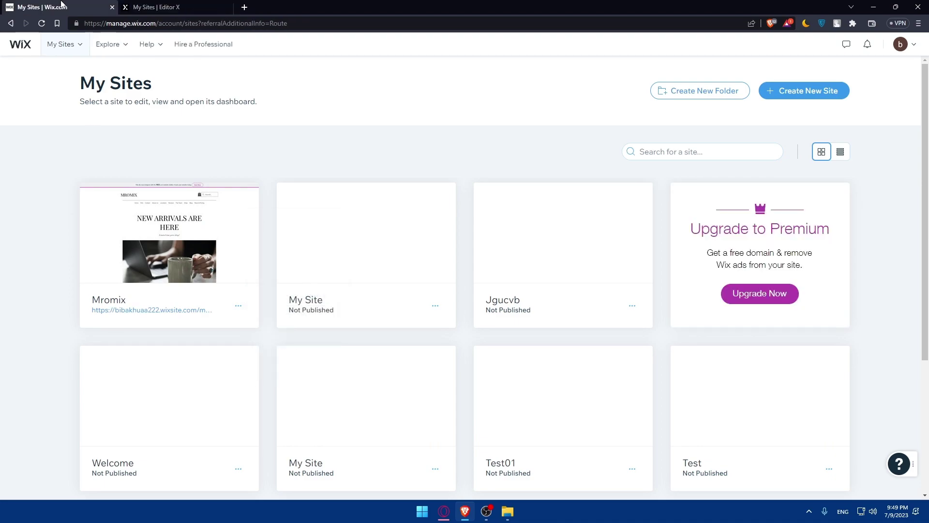
pyautogui.click(165, 4)
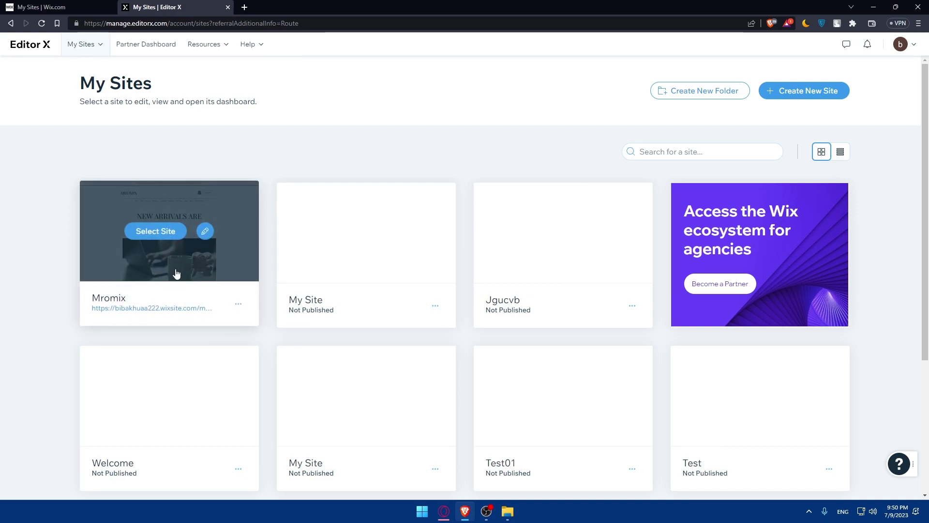
# Step: Select the Mromix site from the Editor X site list and open it for editing from its dashboard
pyautogui.moveTo(413, 242)
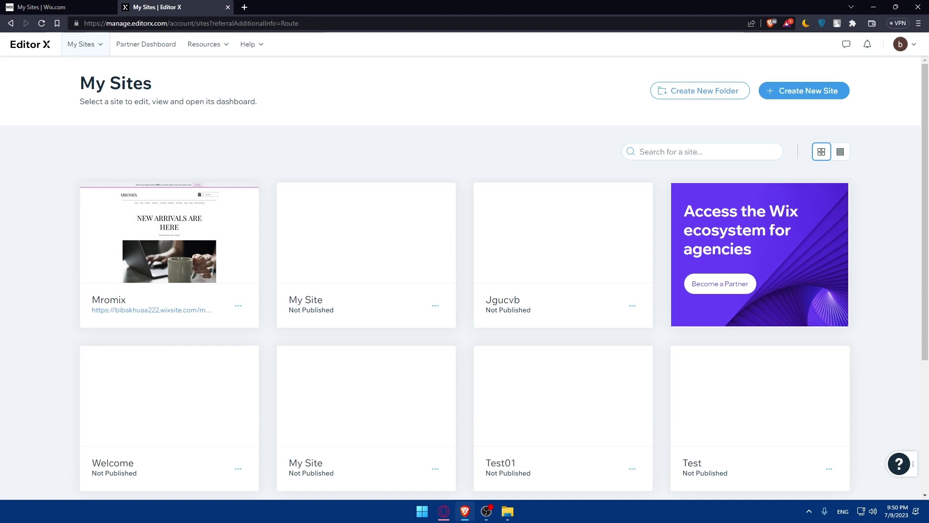
pyautogui.moveTo(192, 211)
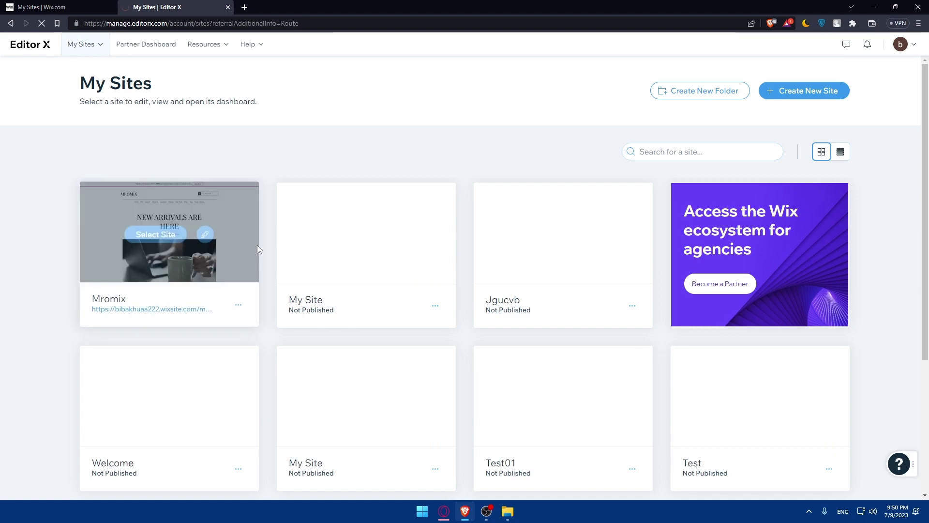
pyautogui.click(213, 245)
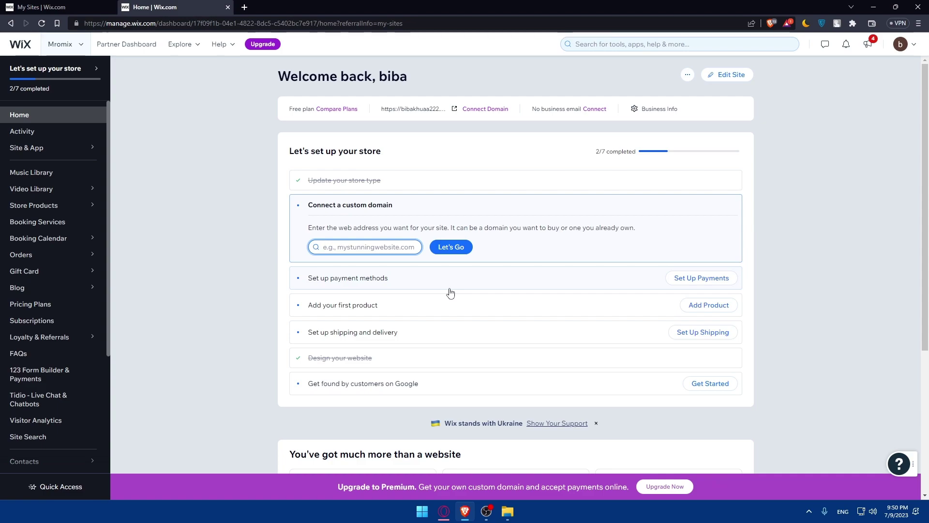
pyautogui.click(224, 268)
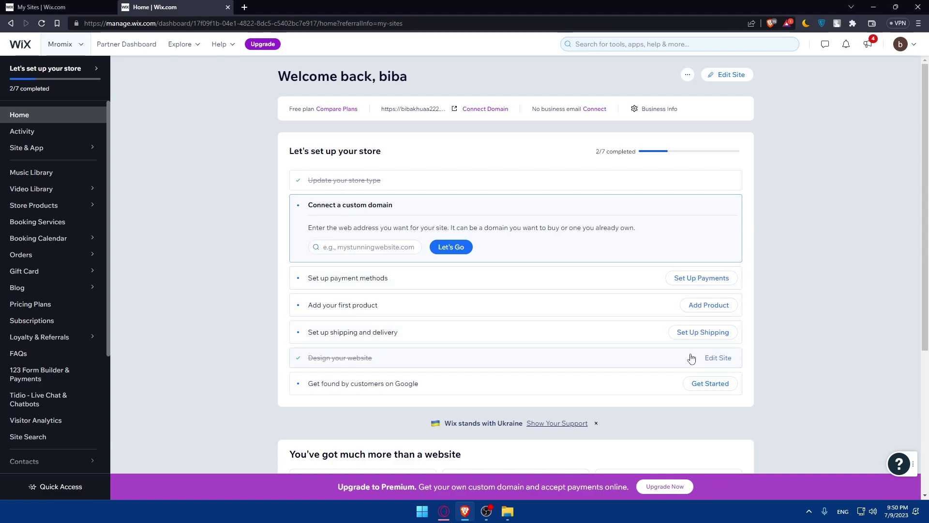
pyautogui.click(718, 358)
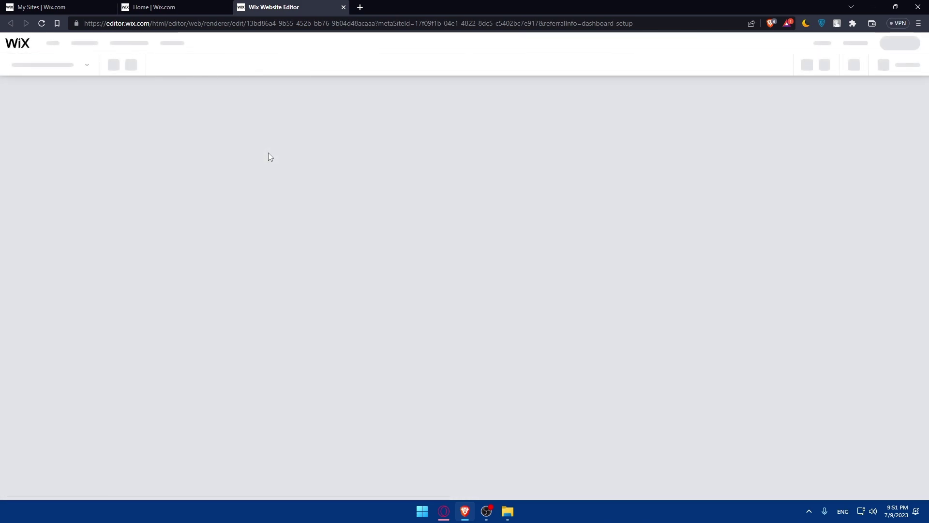
pyautogui.hotkey('ctrl', '1')
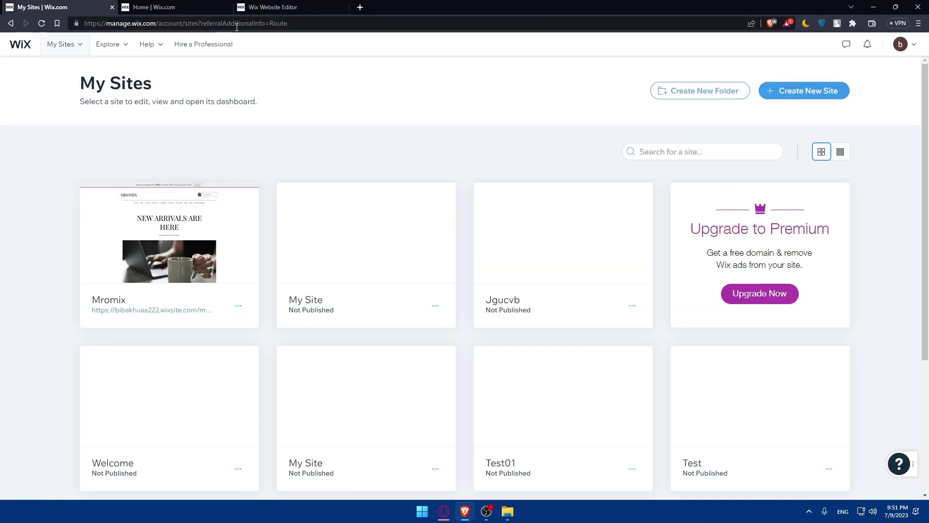
pyautogui.click(278, 6)
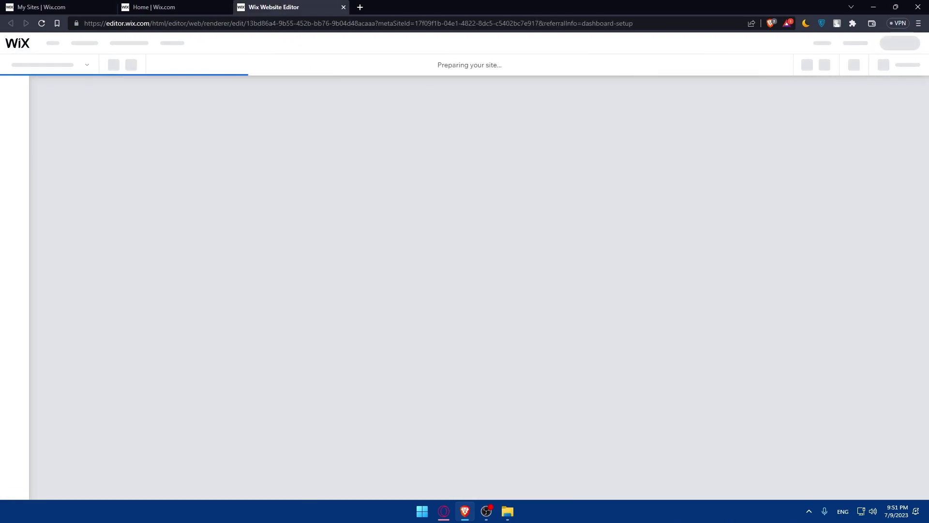
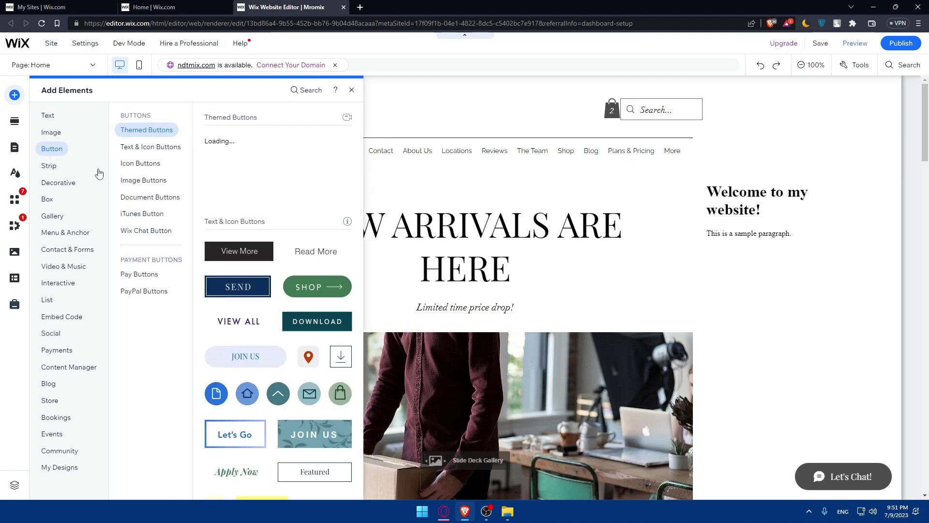
# Step: Look through the Decorative and Image element categories and the section templates in the Wix editor
pyautogui.click(91, 182)
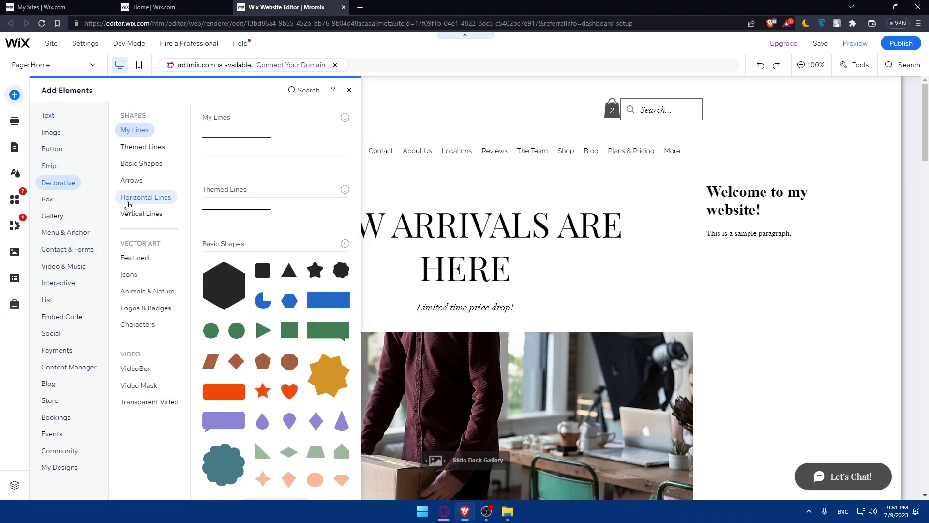
pyautogui.click(51, 132)
pyautogui.click(15, 122)
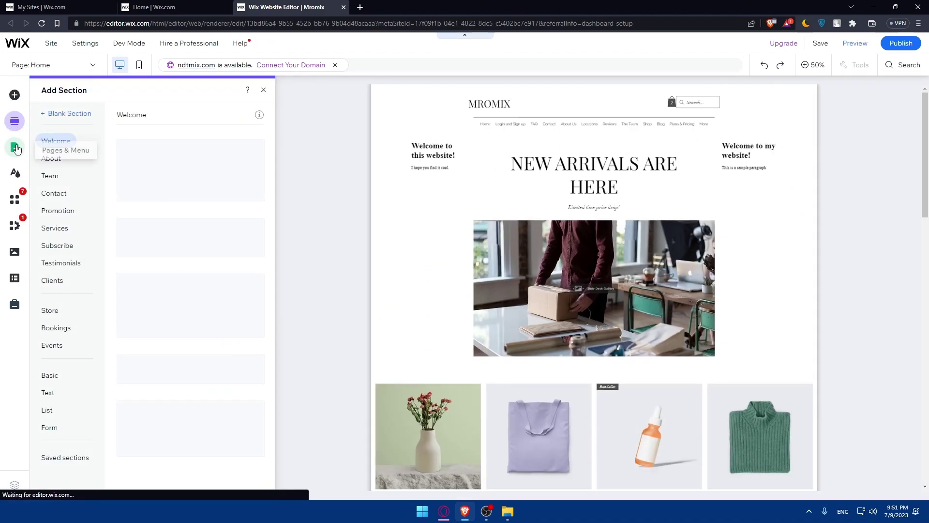
# Step: View the site's pages and menu, browse the About page templates, and close them without adding a page
pyautogui.click(15, 148)
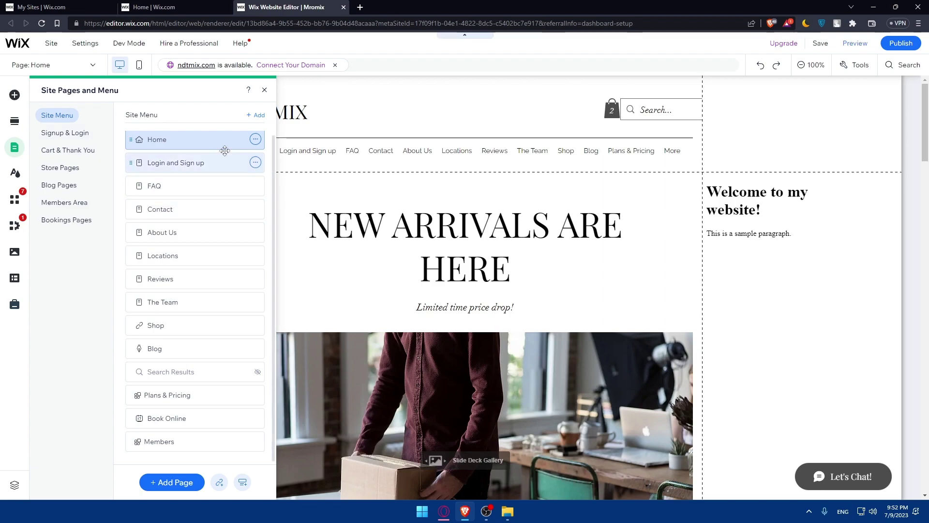
pyautogui.click(256, 115)
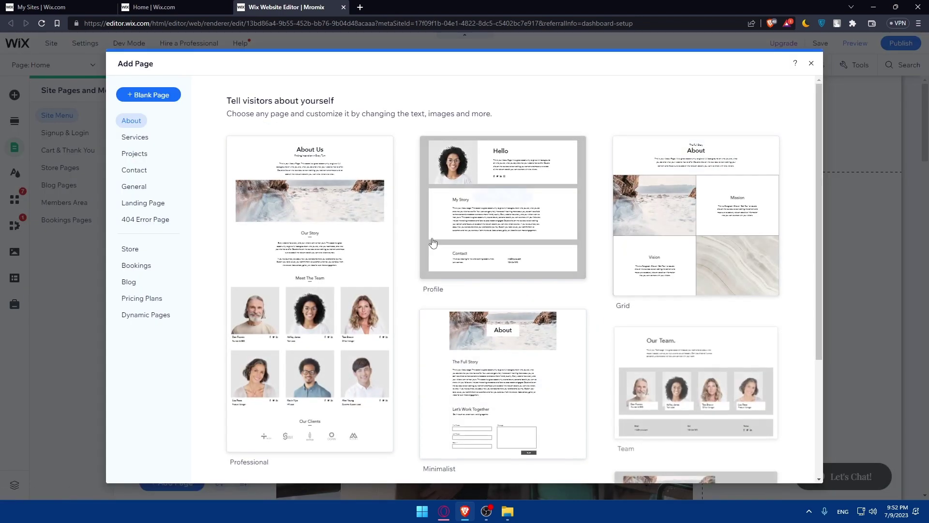
pyautogui.moveTo(337, 209)
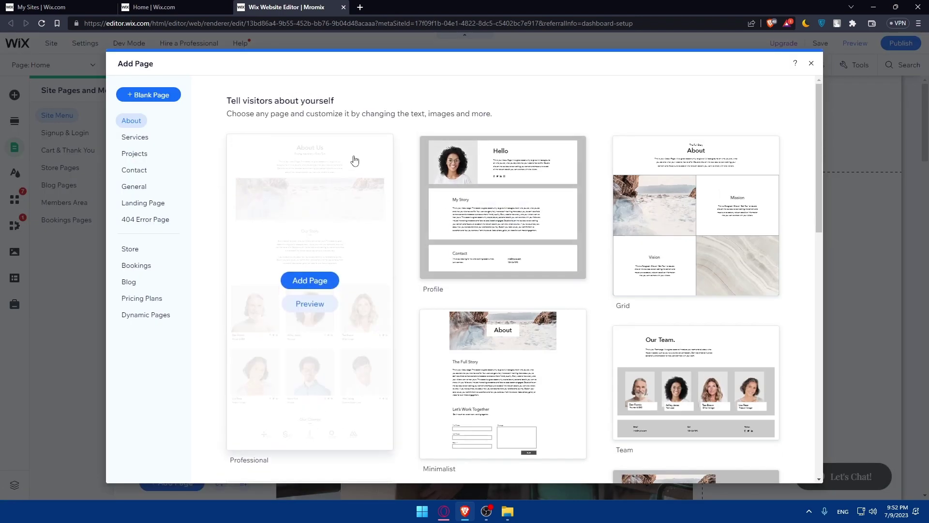
pyautogui.moveTo(548, 224)
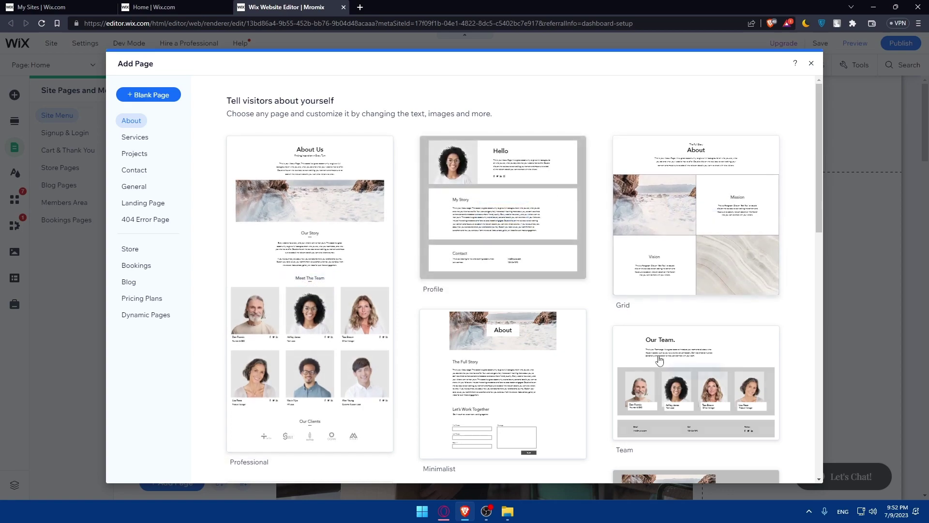
pyautogui.moveTo(367, 315)
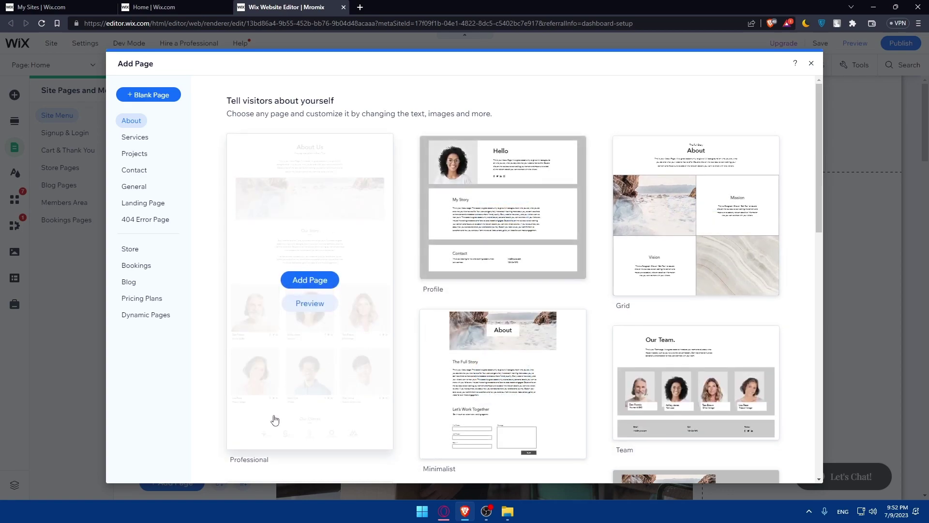
pyautogui.scroll(-5, 662, 320)
pyautogui.moveTo(662, 319)
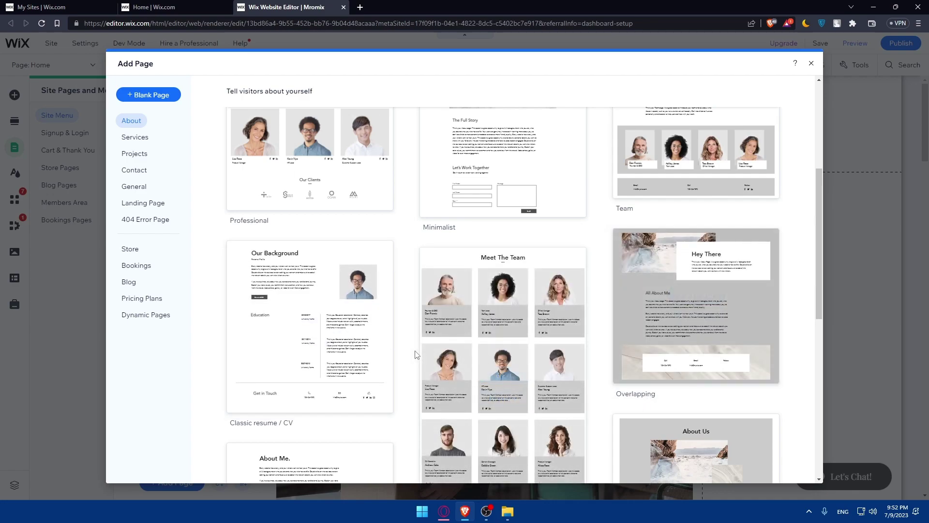
pyautogui.click(811, 63)
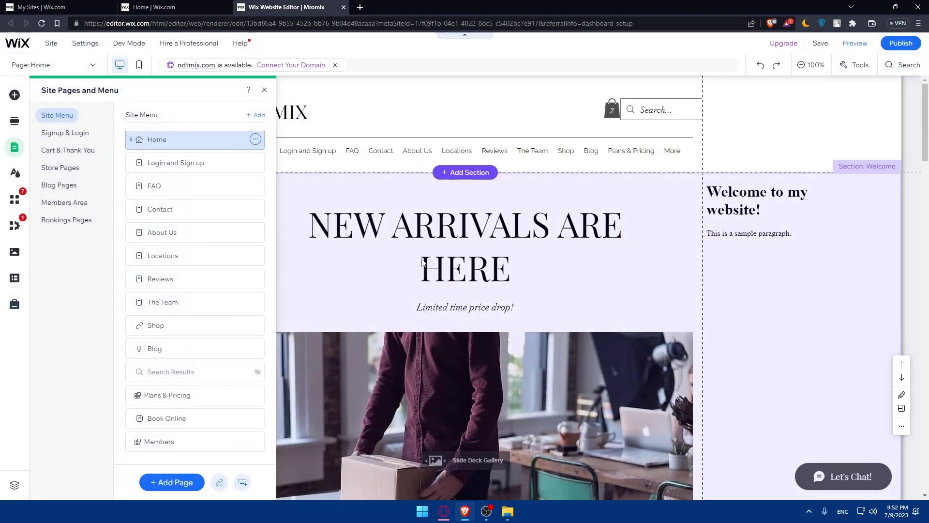
# Step: Add a blank page to the site menu with the default name New Page and close the page list
pyautogui.click(257, 115)
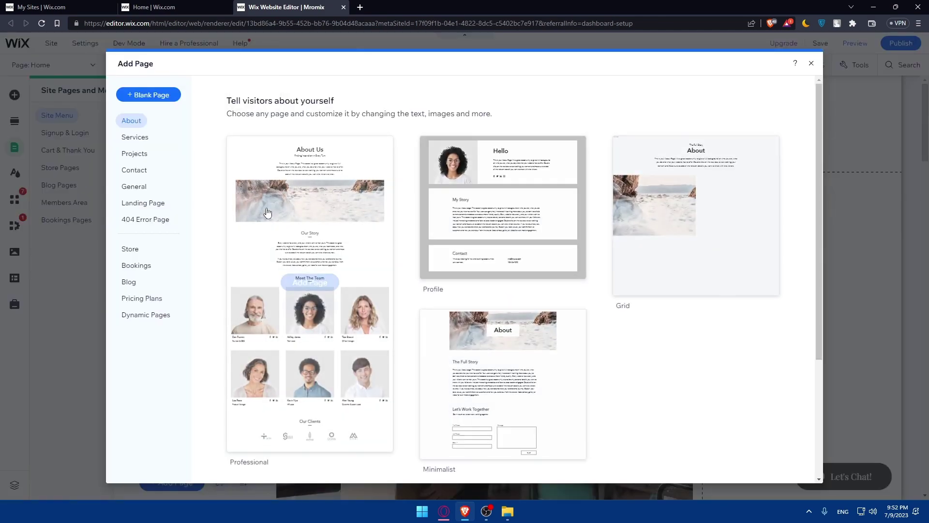
pyautogui.press('Escape')
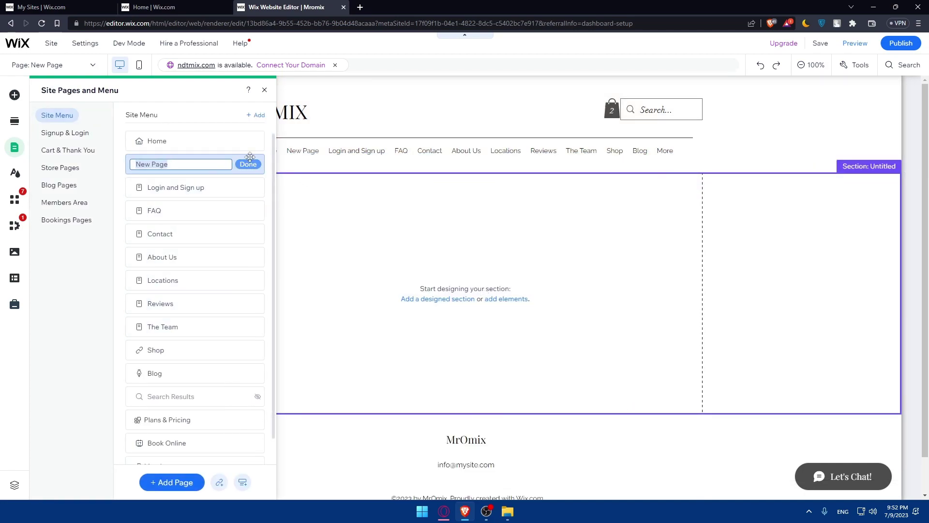
pyautogui.click(265, 90)
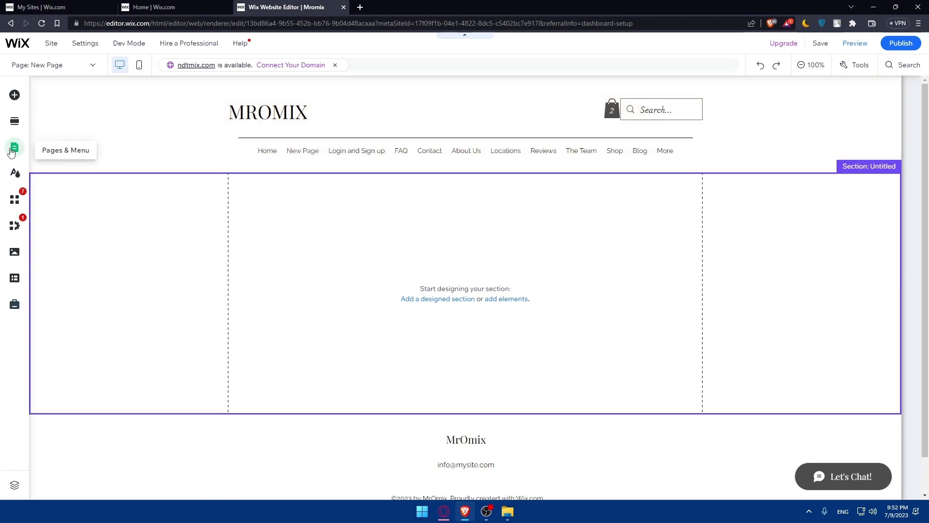
# Step: Look at the Site Design options and the Wix App Market
pyautogui.click(15, 173)
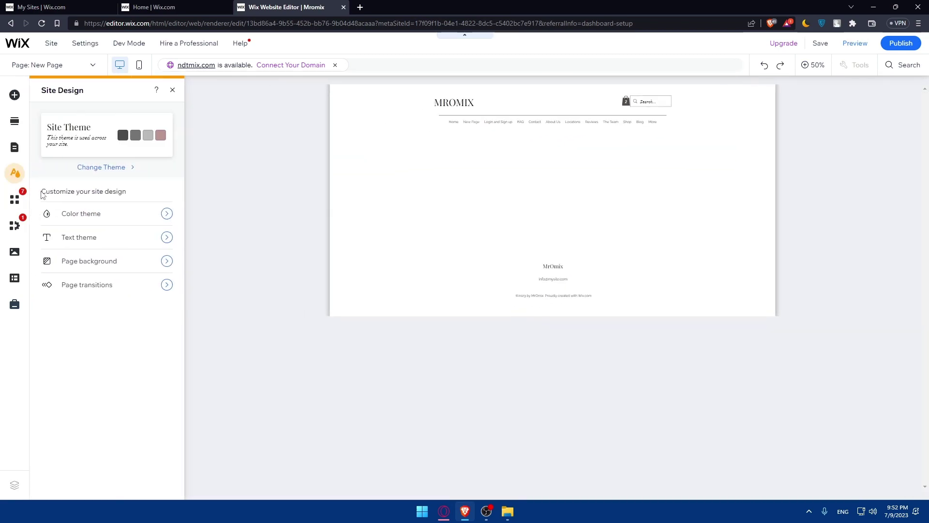
pyautogui.click(17, 199)
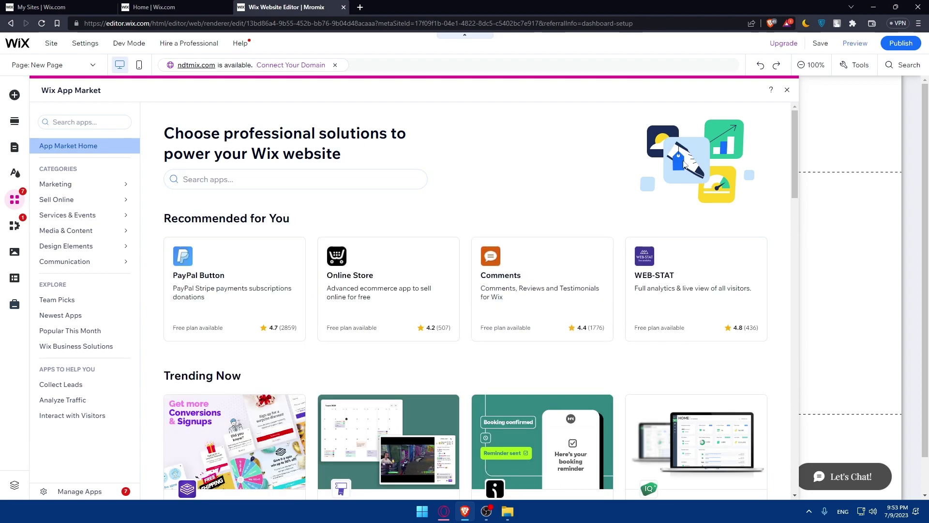
# Step: View the My Sites page and return to the Mromix dashboard, closing and restoring its browser tab
pyautogui.click(44, 7)
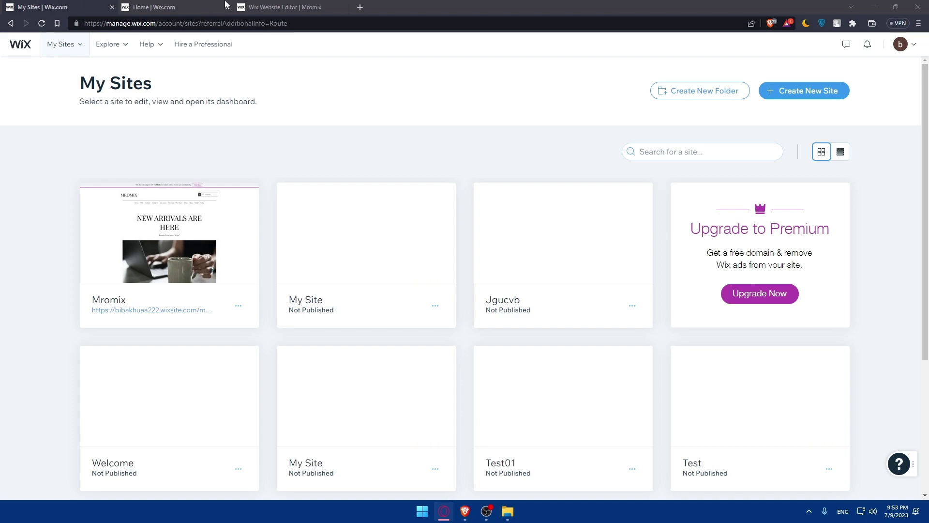
pyautogui.click(196, 6)
pyautogui.click(228, 8)
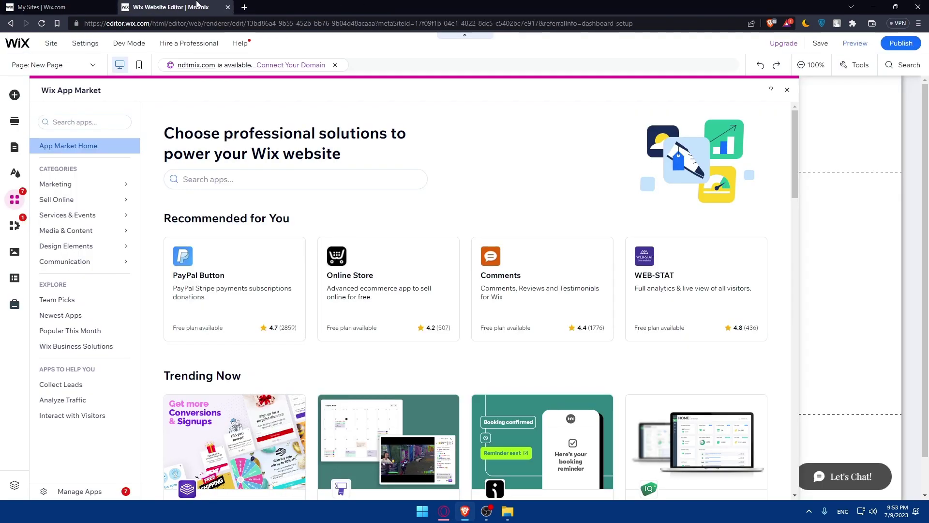
pyautogui.moveTo(188, 52)
pyautogui.hotkey('ctrl', 'shift', 't')
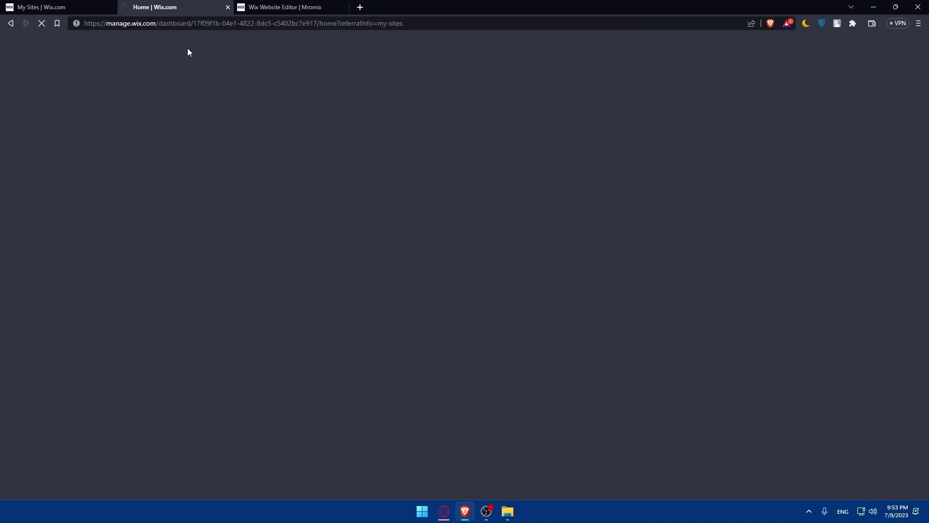